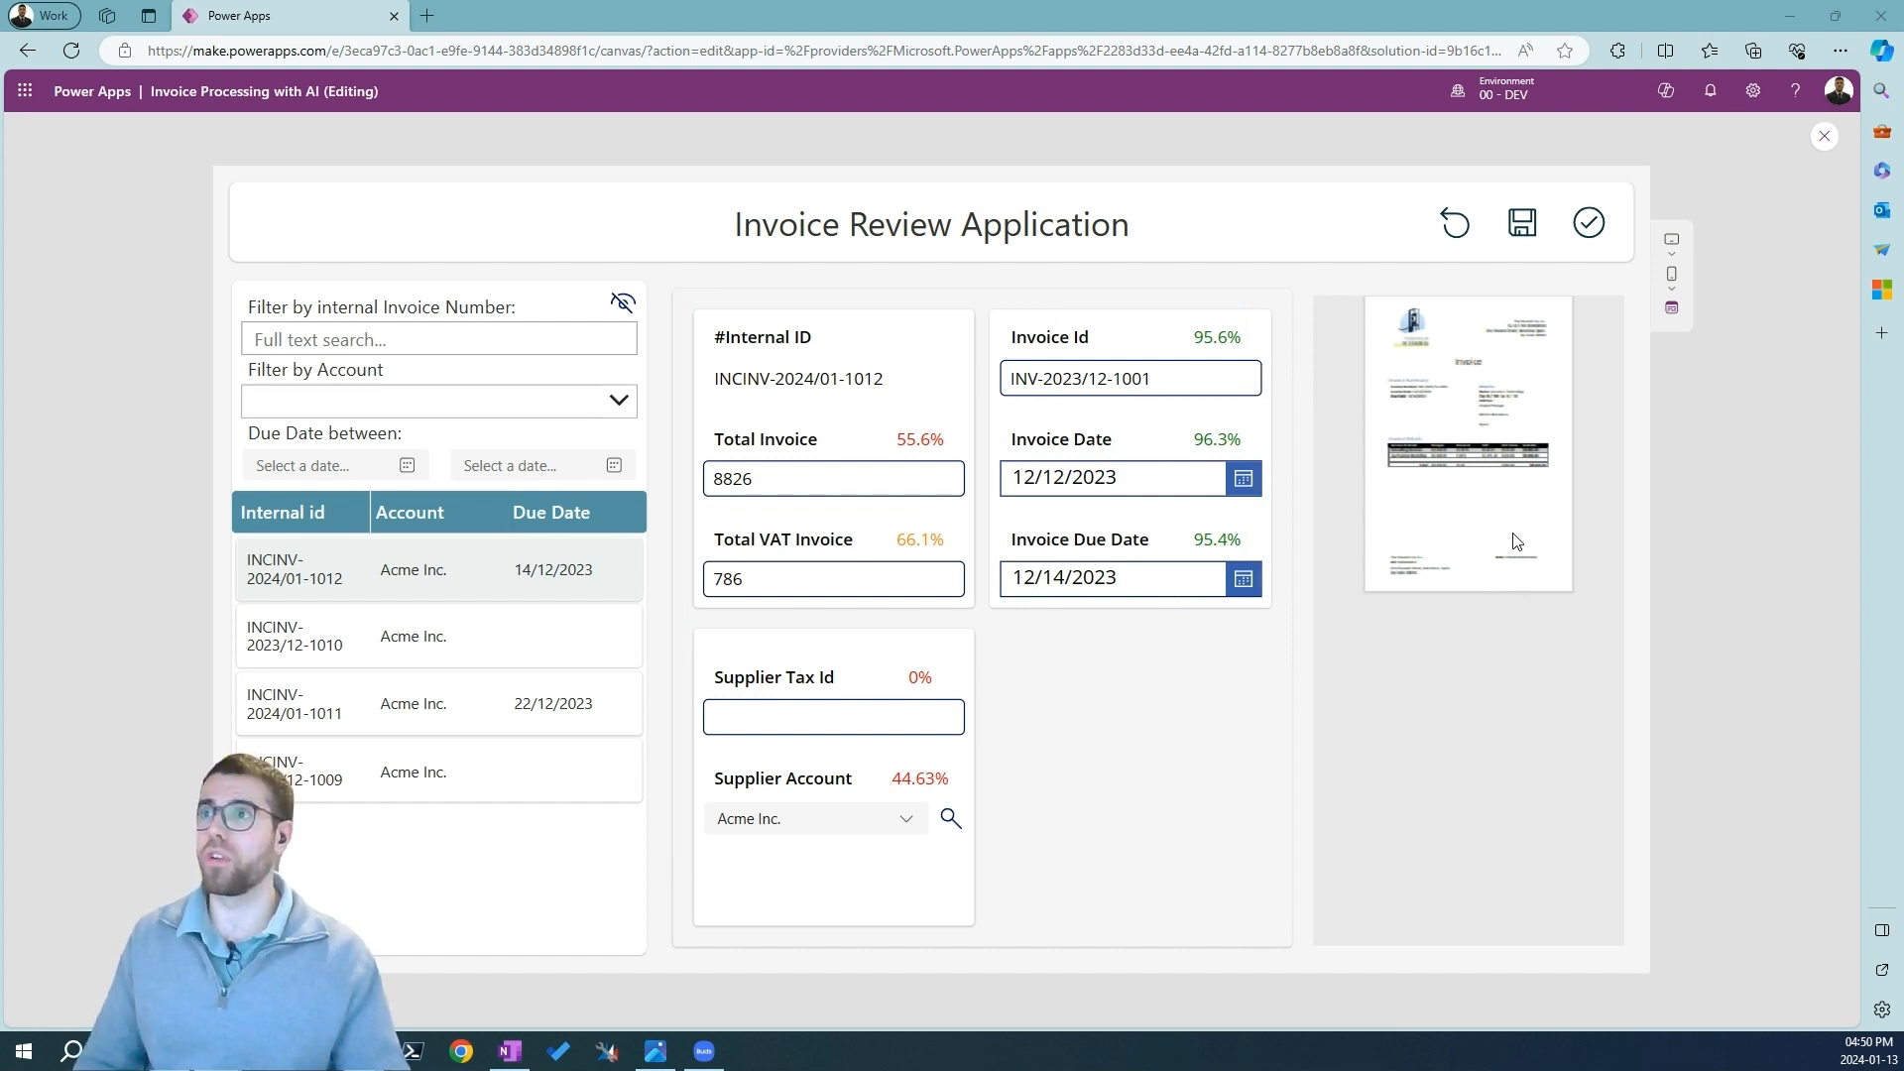
# Look over the invoice list's filters, including the account filter and the start date calendar of the due date range
pyautogui.moveTo(1339, 289); pyautogui.dragTo(1639, 778)
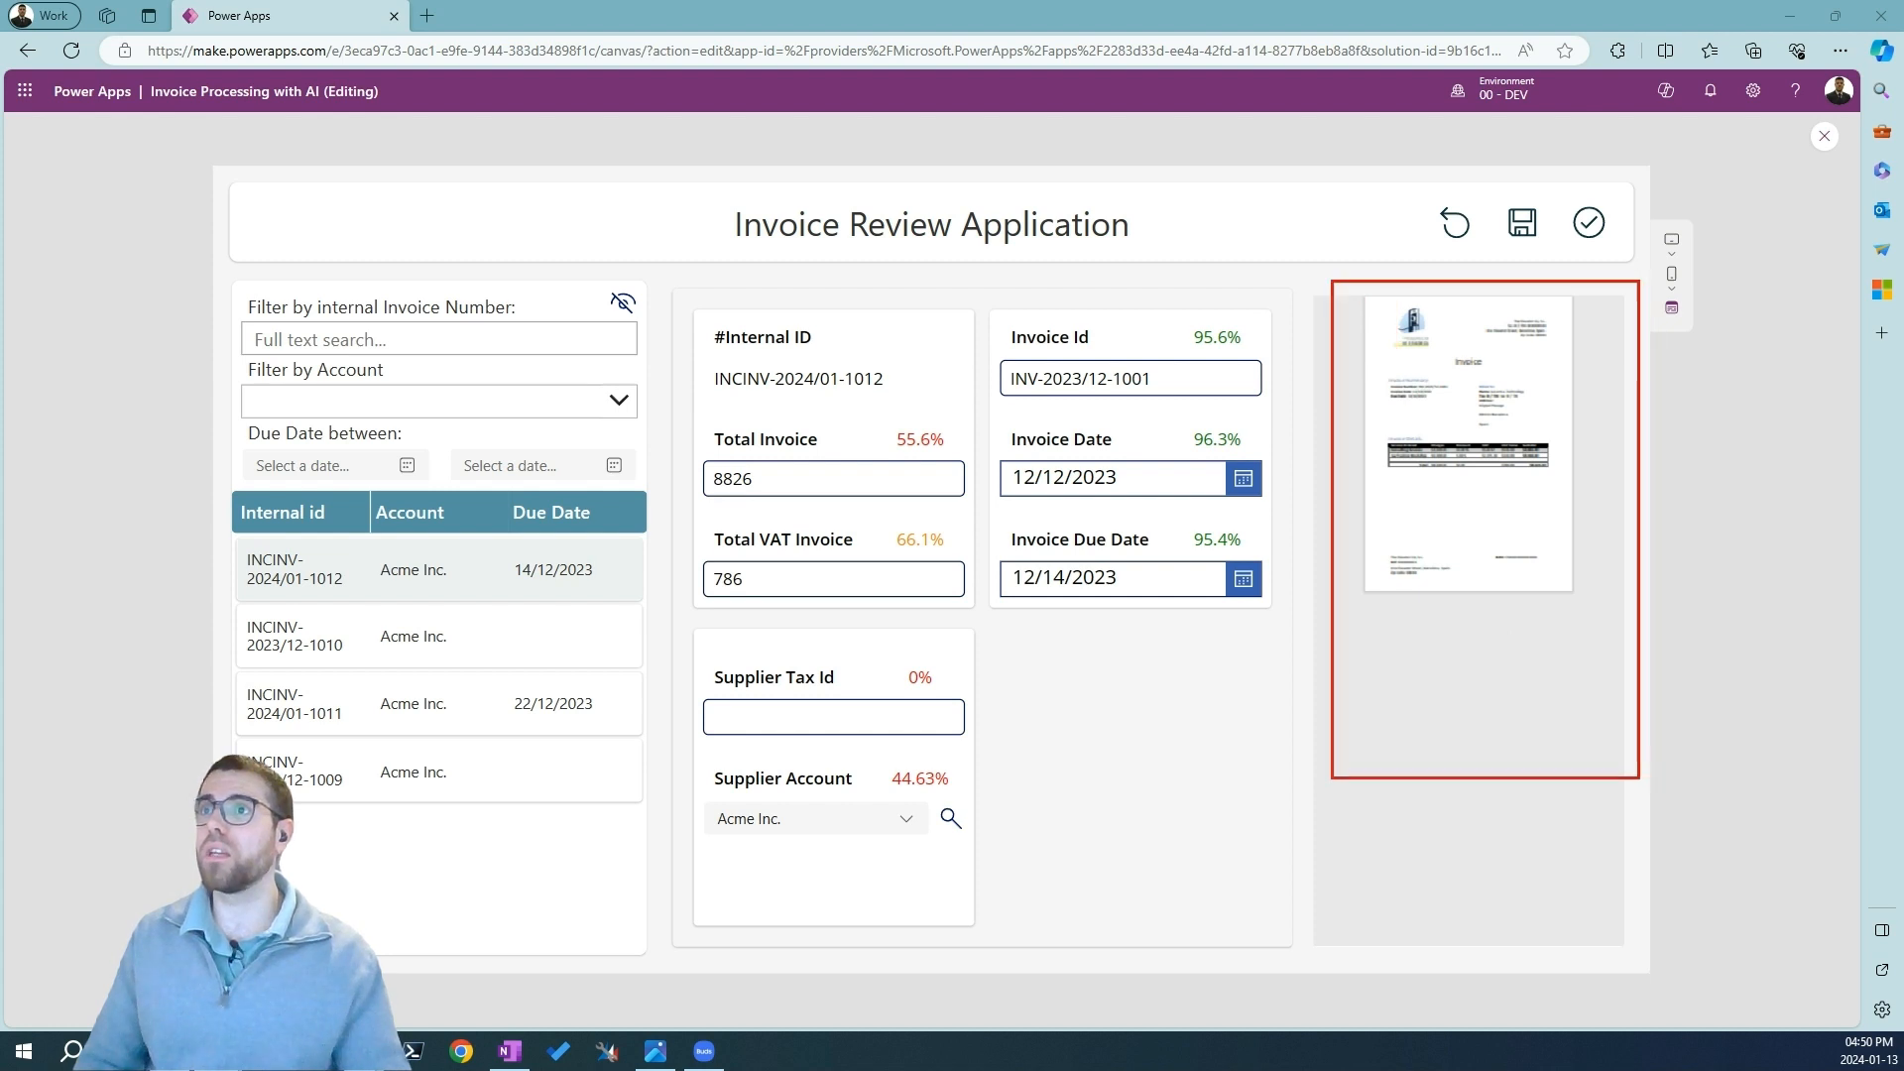
pyautogui.press('Escape')
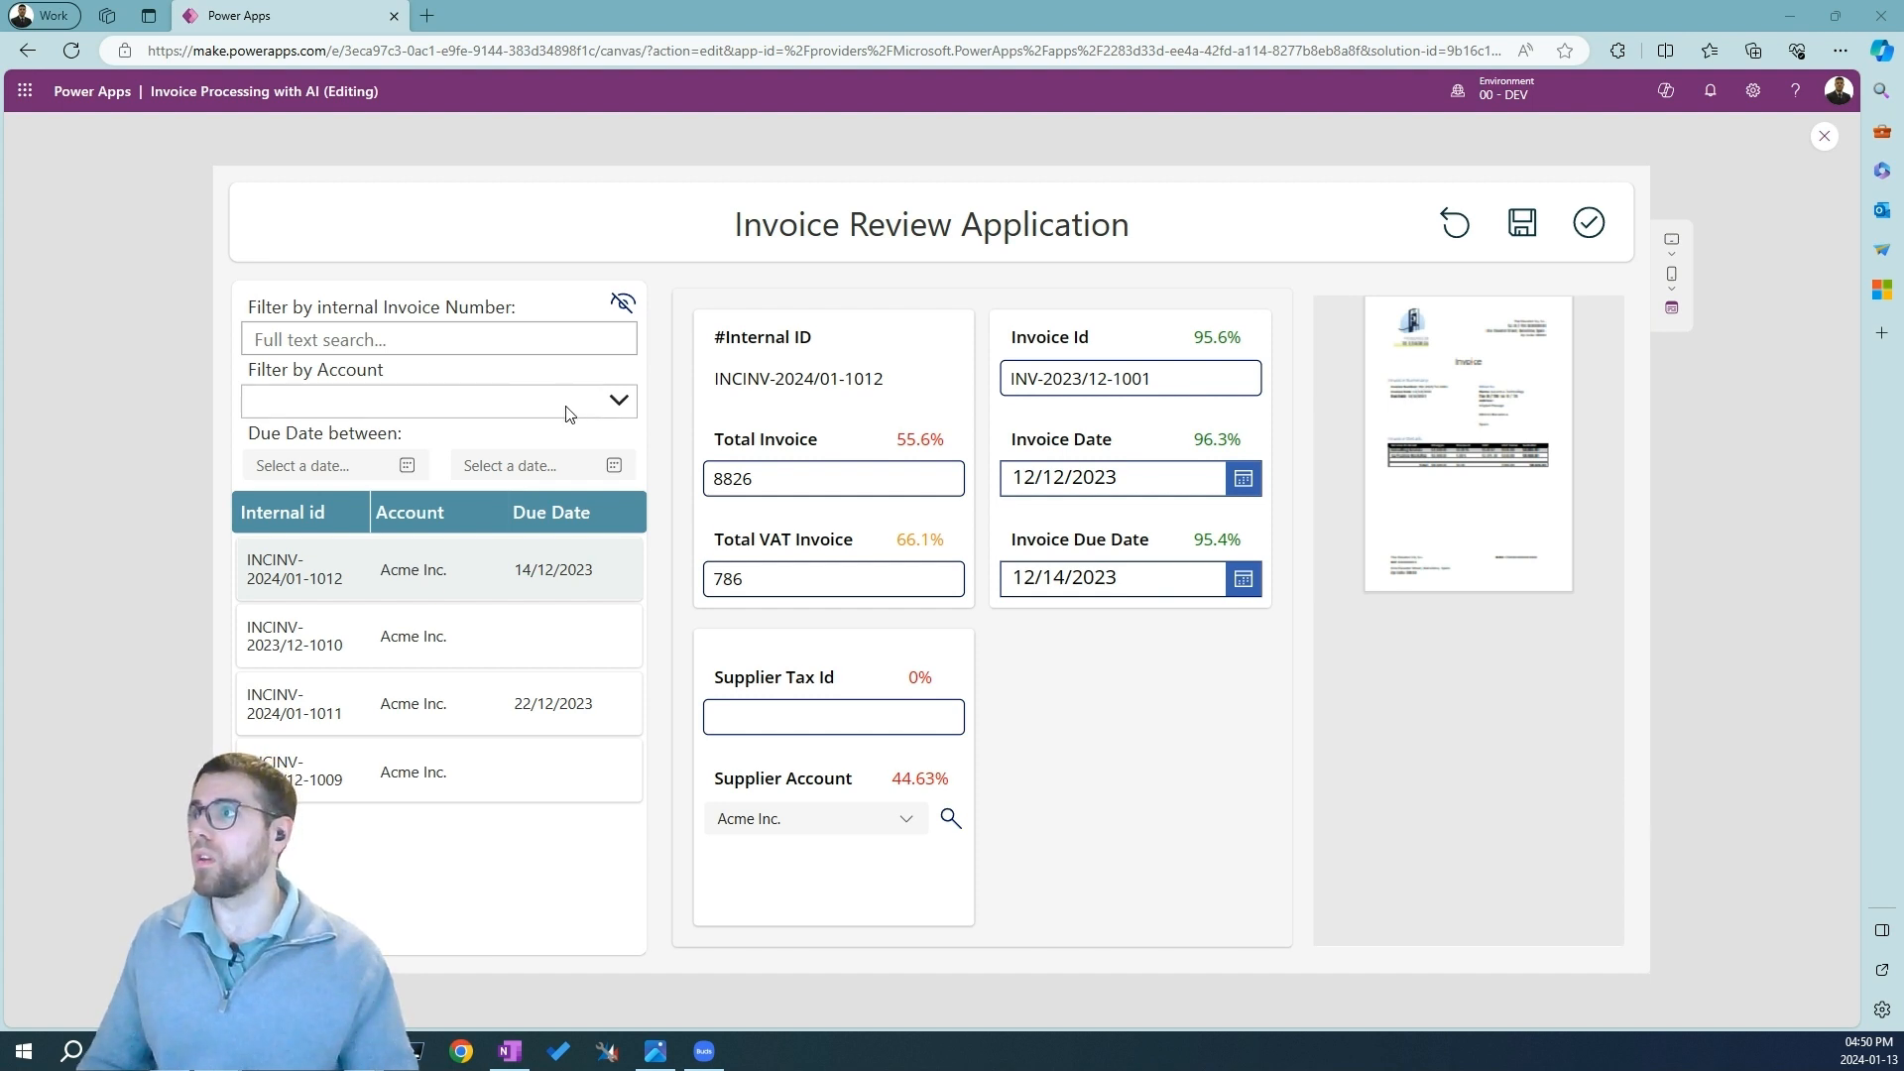
pyautogui.click(615, 401)
pyautogui.click(664, 383)
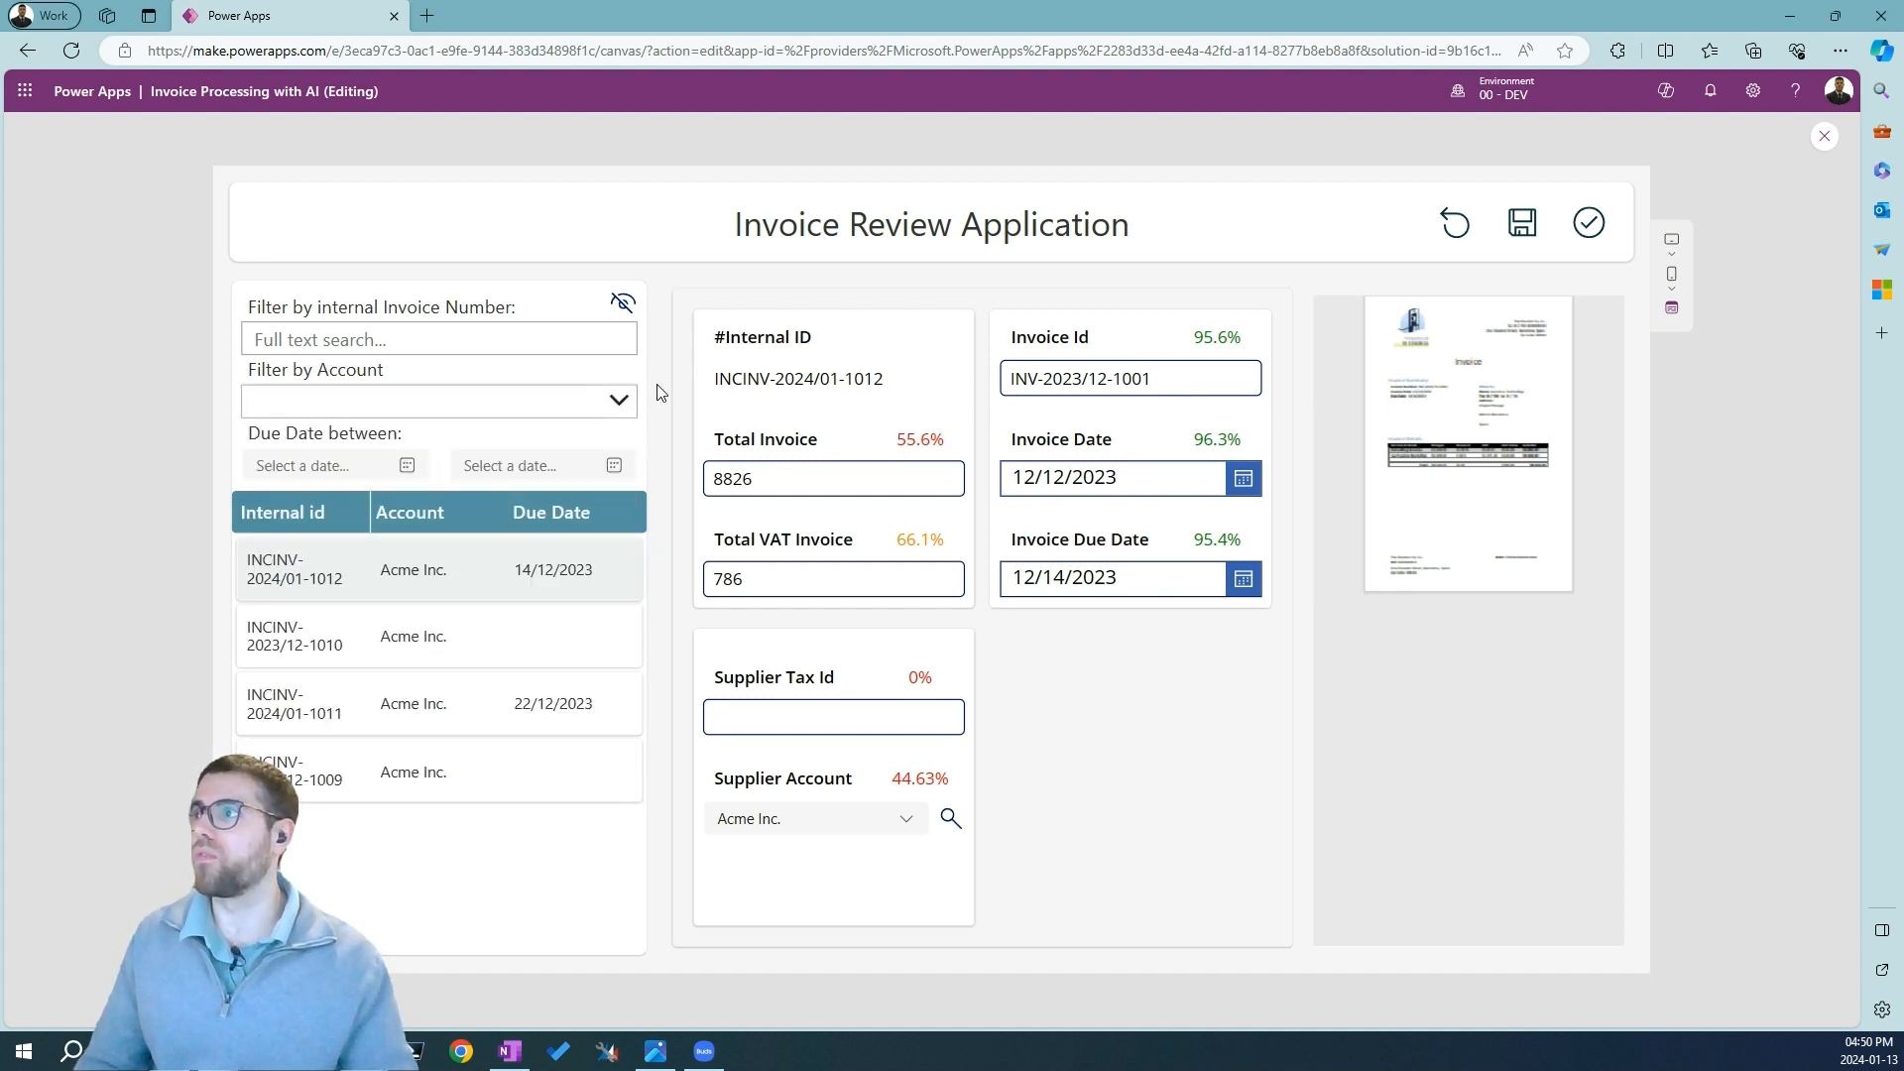
pyautogui.click(408, 467)
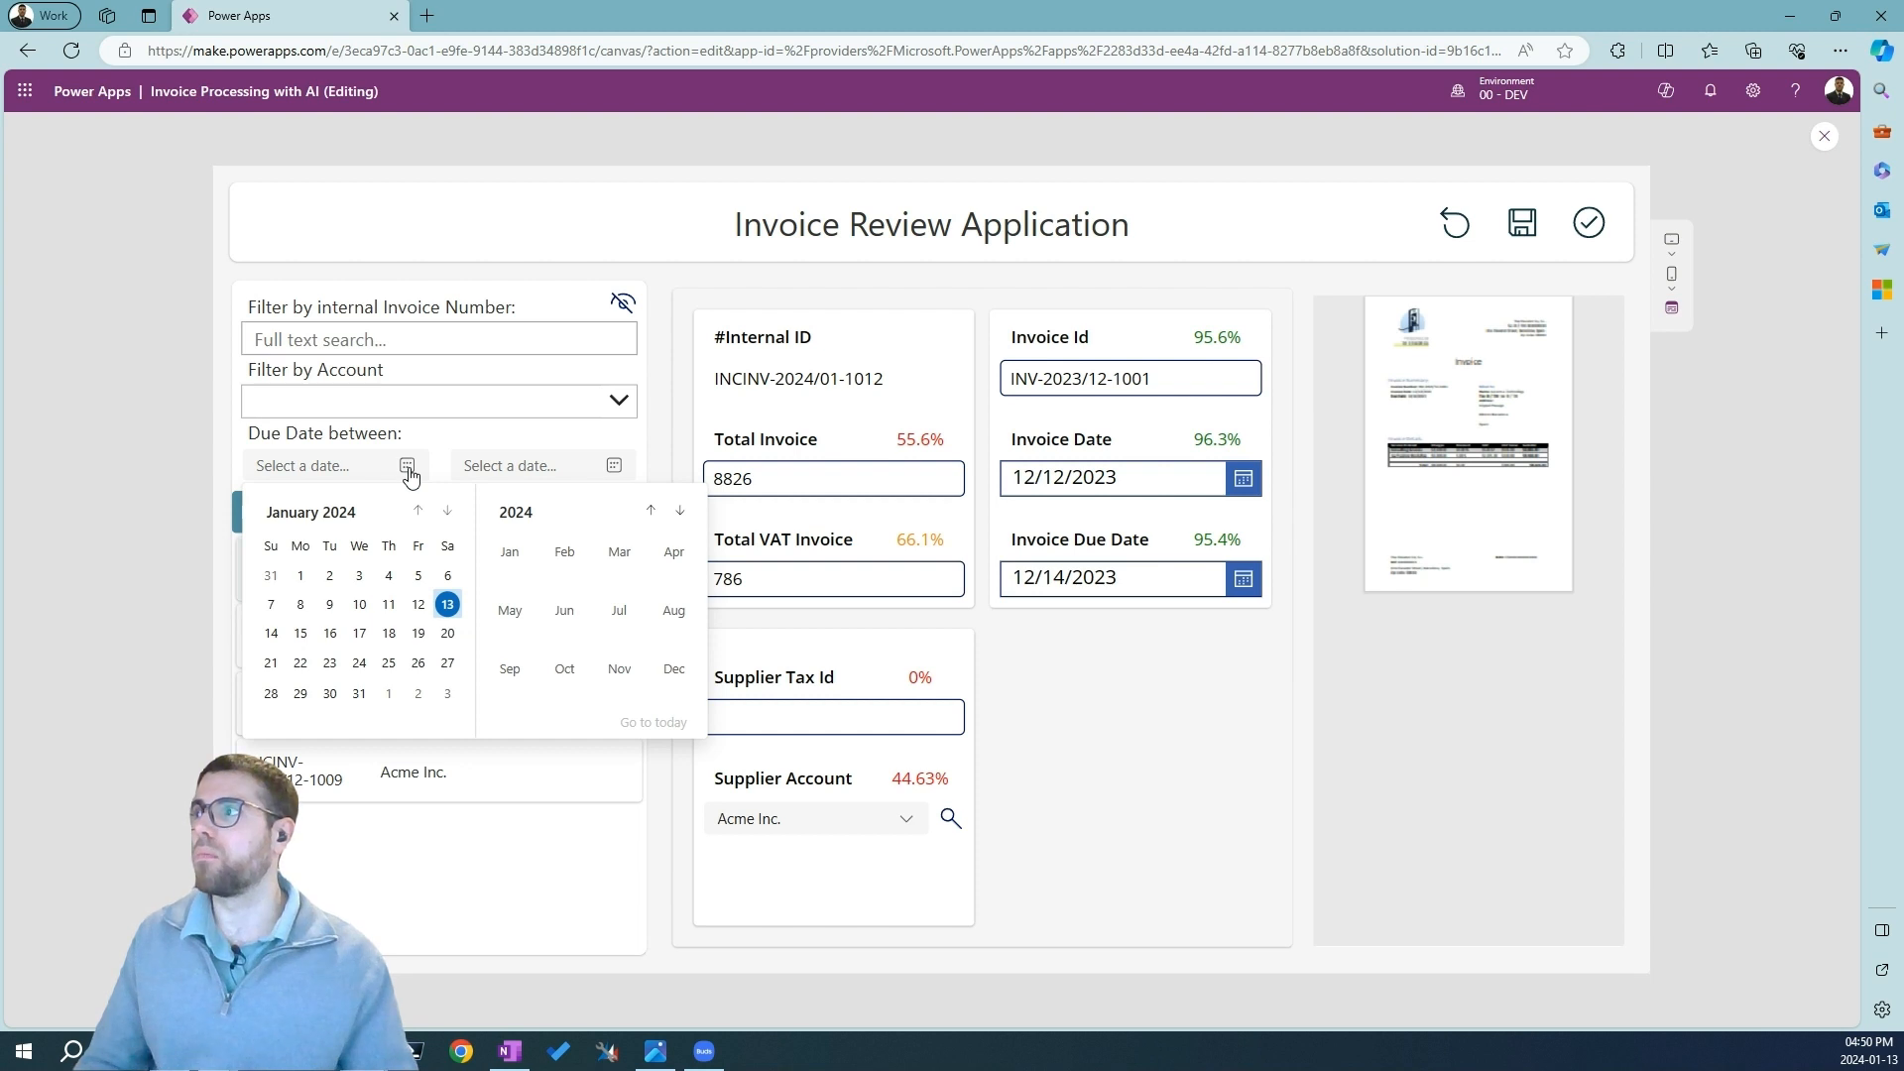
pyautogui.click(193, 369)
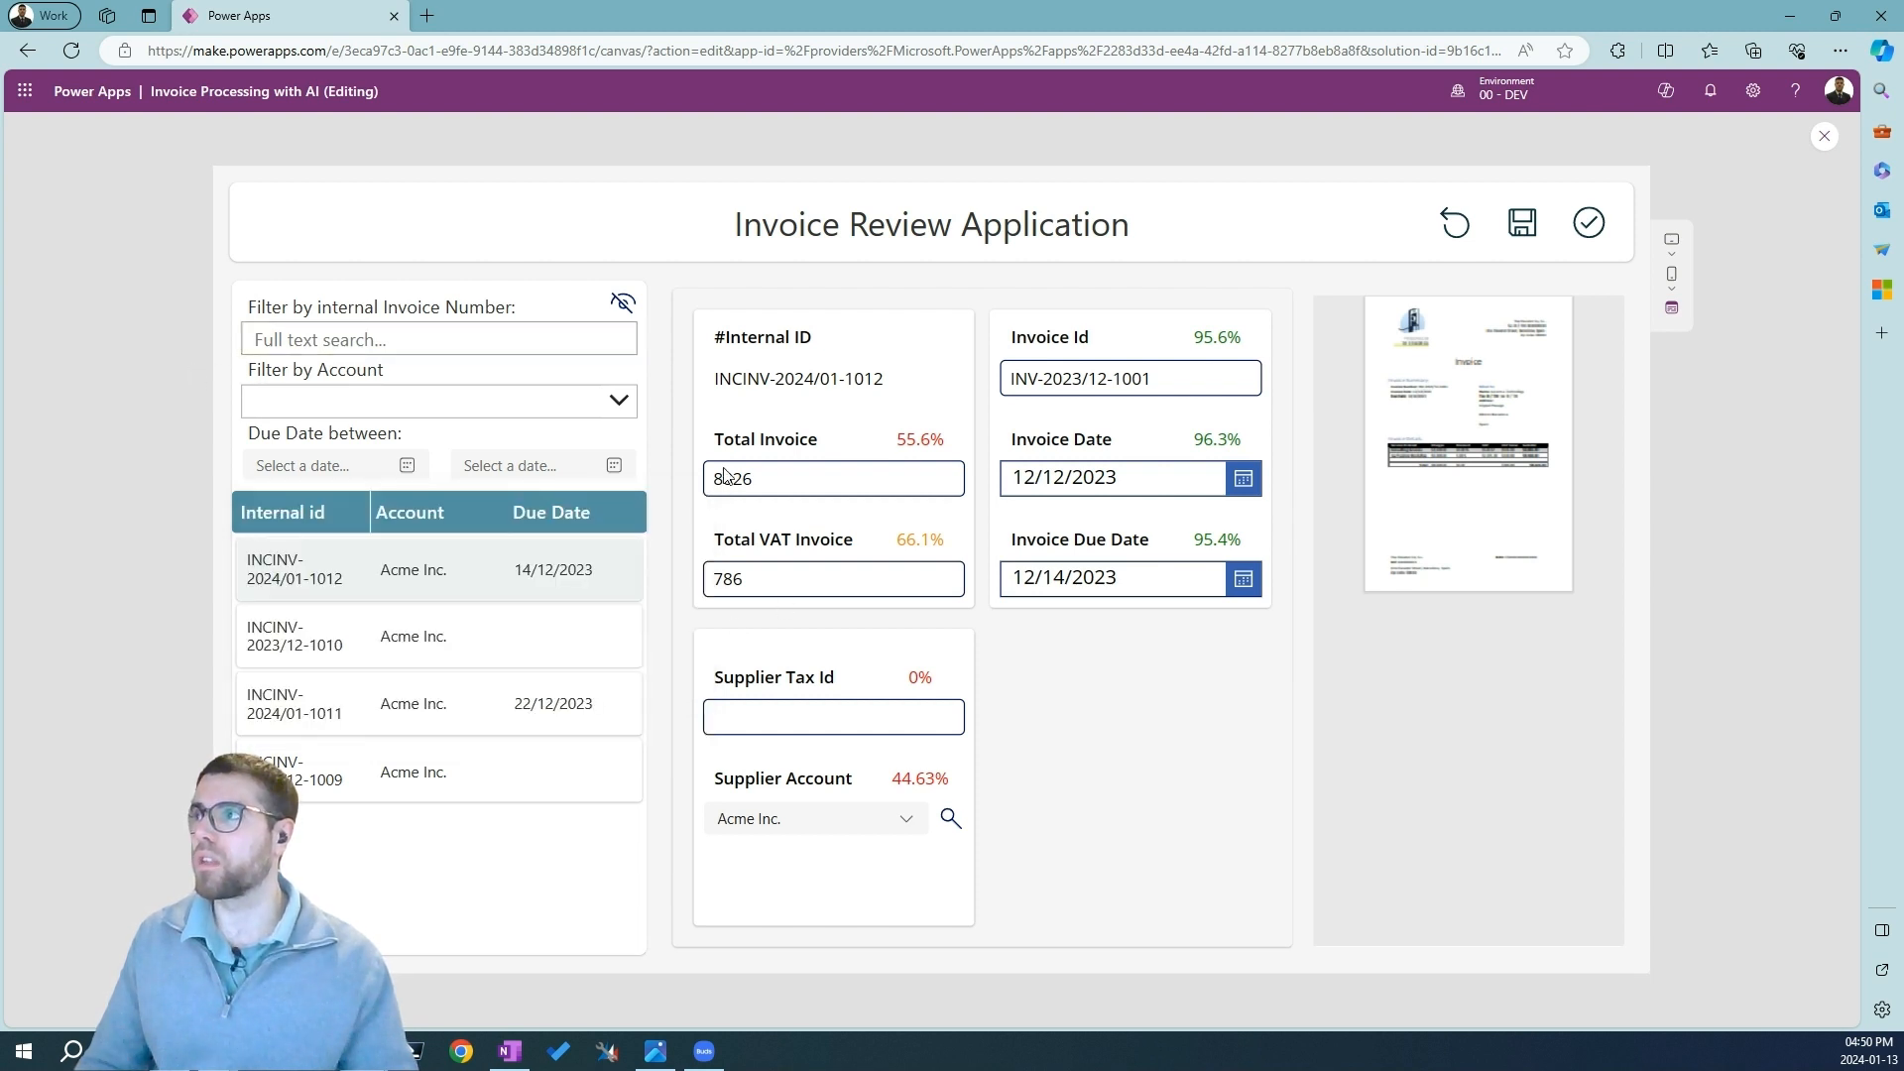
# Hide the invoice list panel and zoom in on the invoice PDF
pyautogui.click(622, 310)
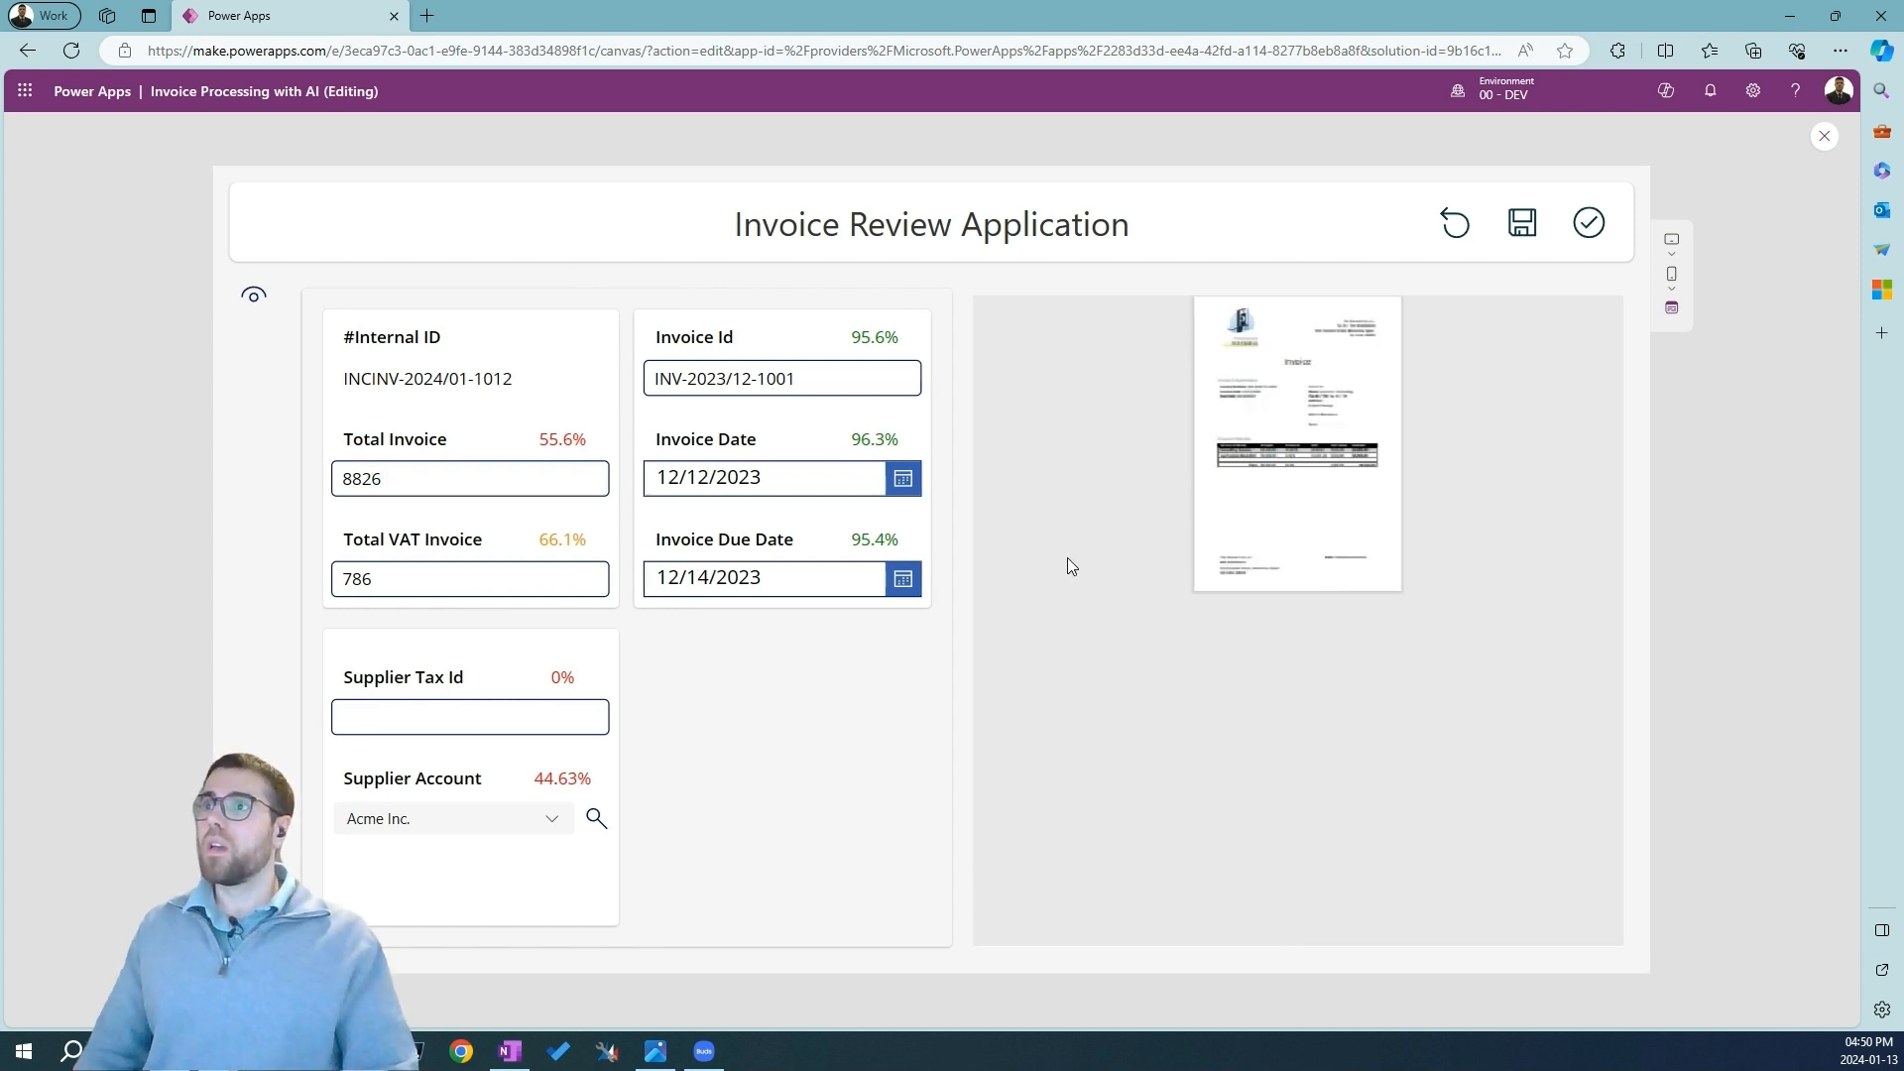
pyautogui.click(1258, 576)
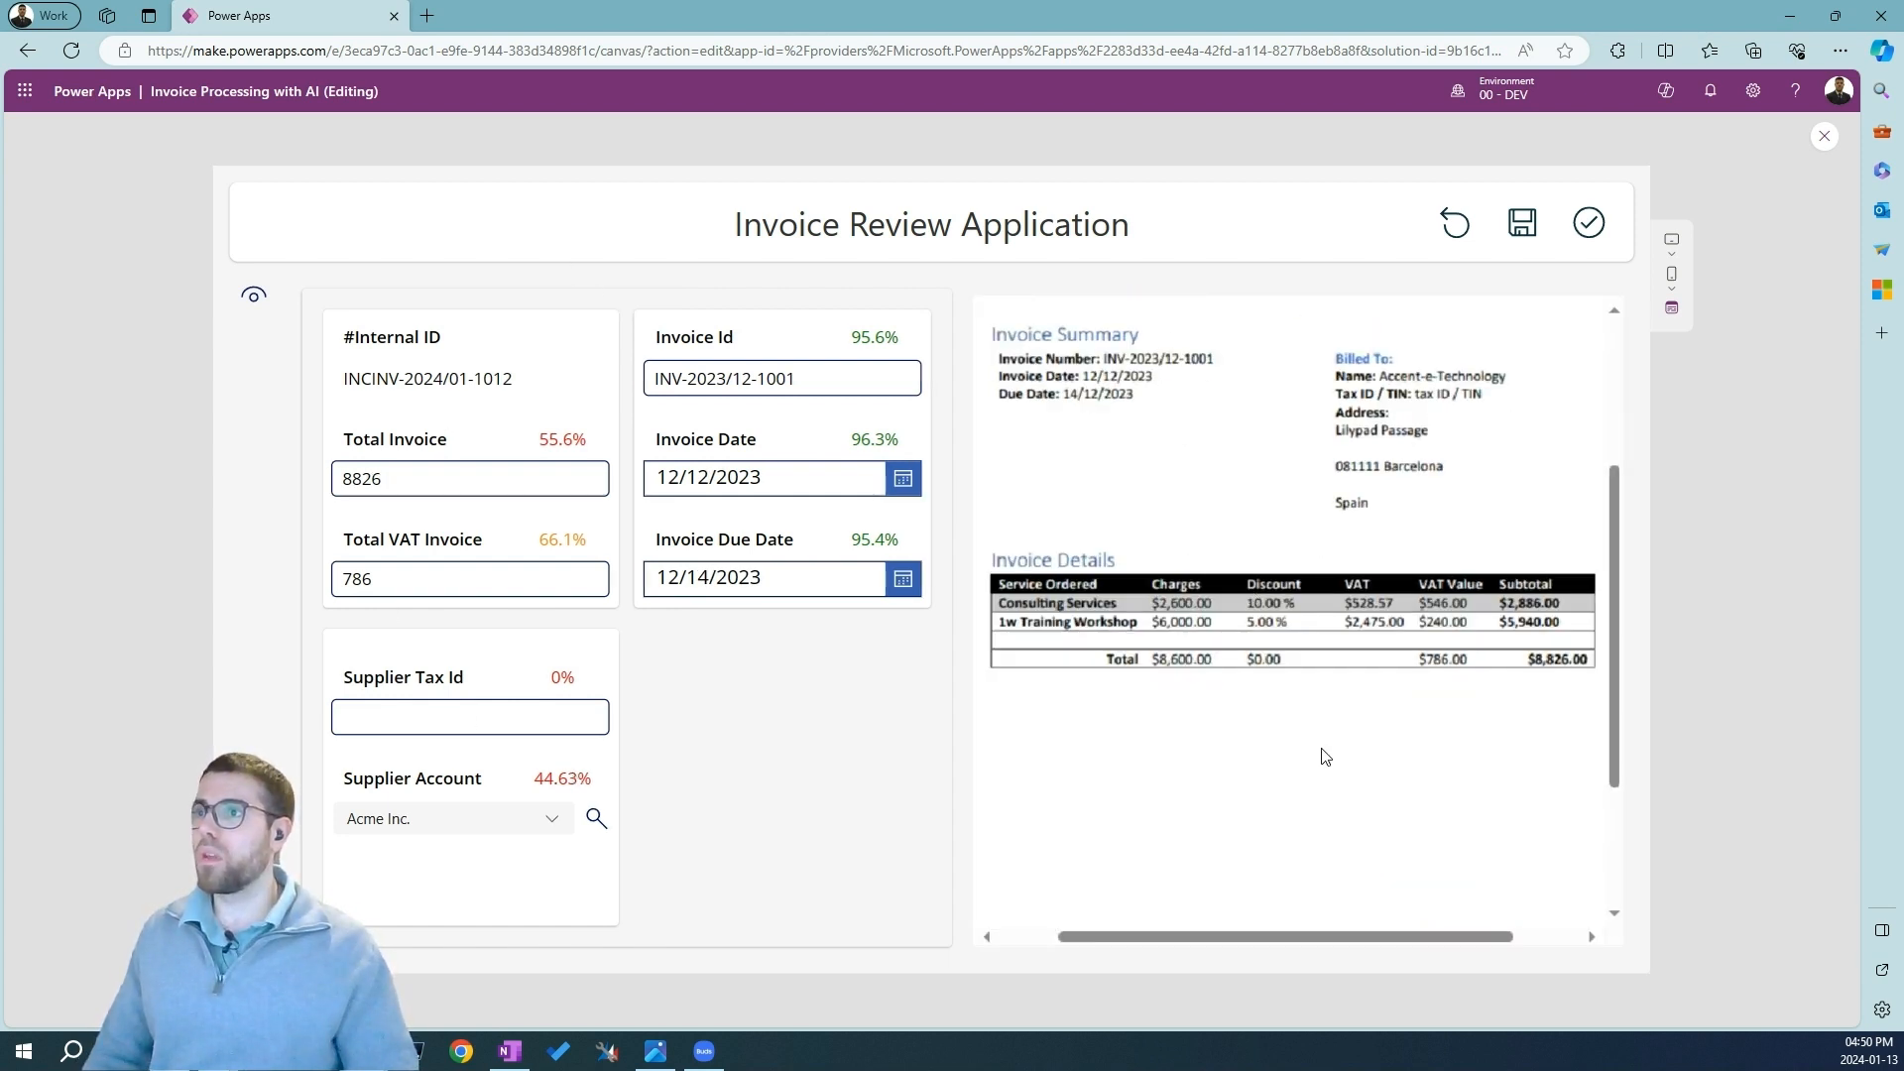
pyautogui.scroll(3, 1325, 757)
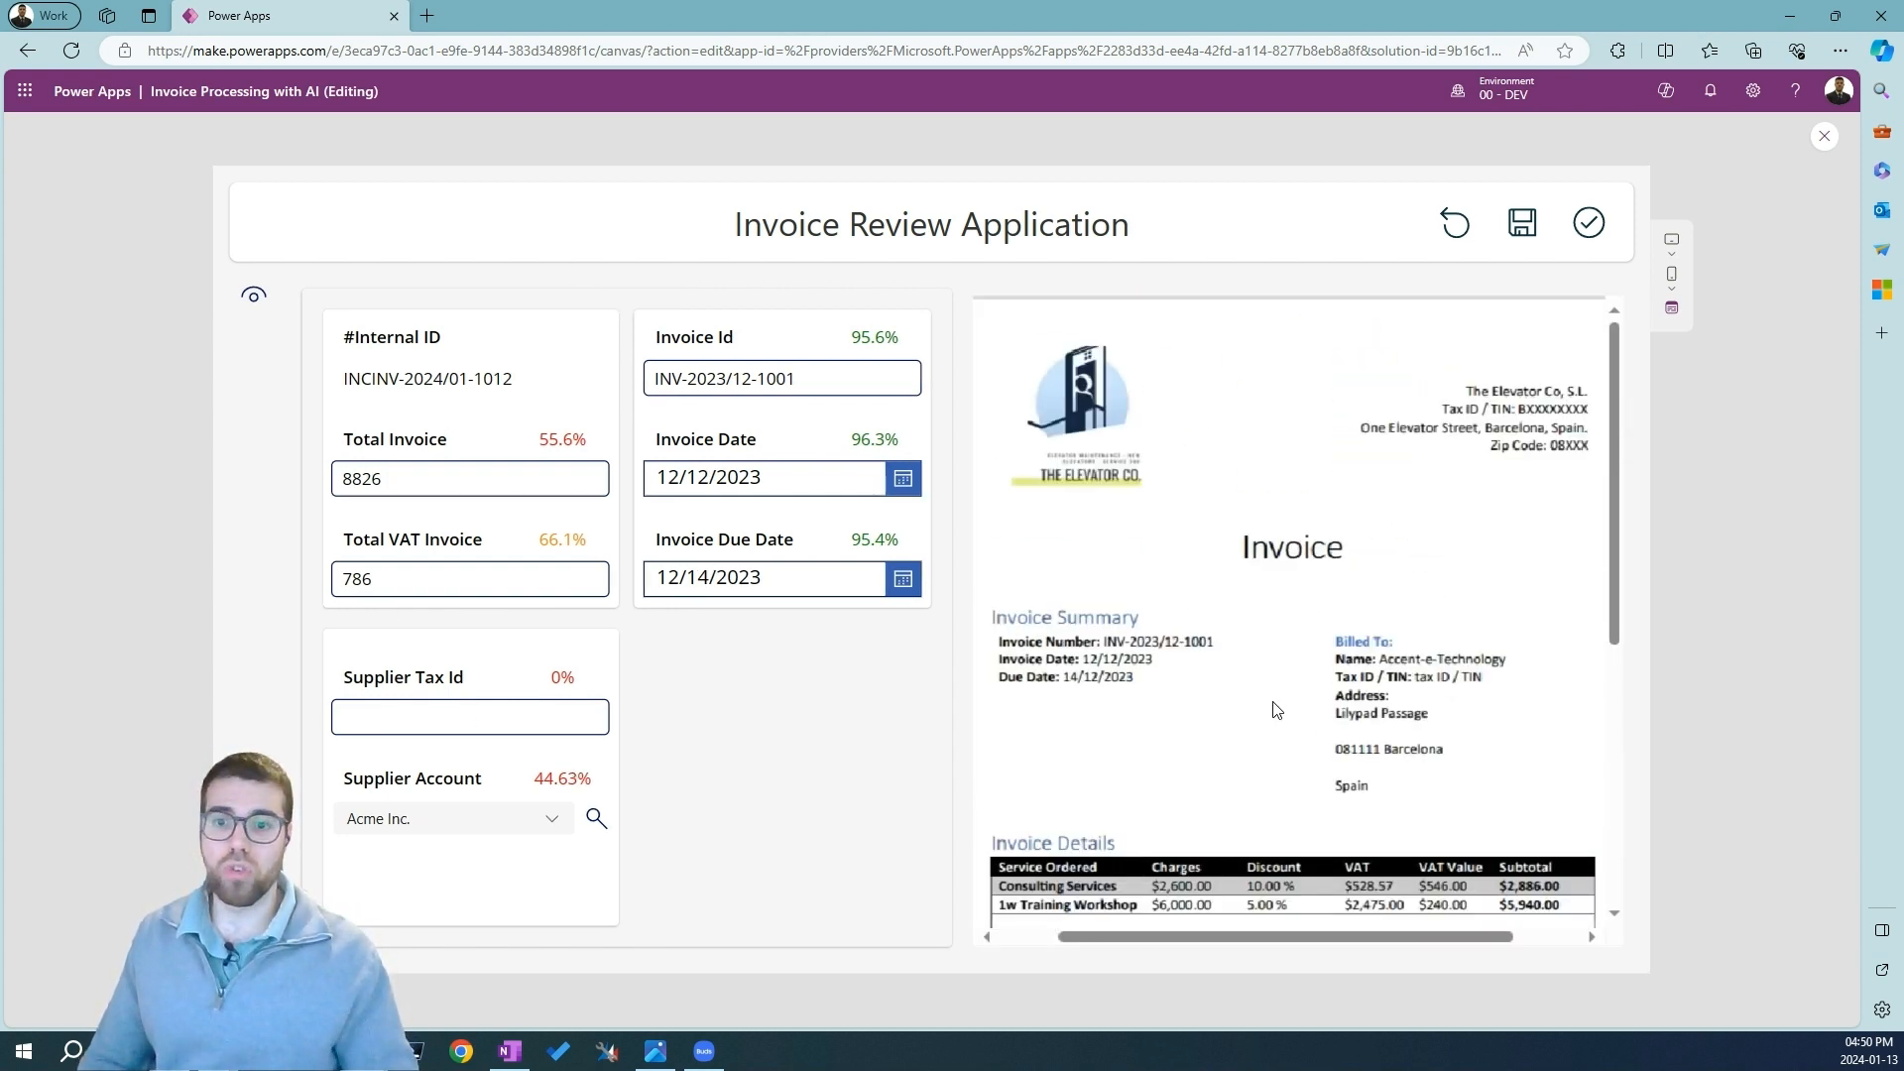
# Examine the invoice PDF's header, summary, billing details and line items at different zoom levels
pyautogui.scroll(-5, 1247, 759)
pyautogui.scroll(4, 1247, 758)
pyautogui.scroll(-2, 1246, 759)
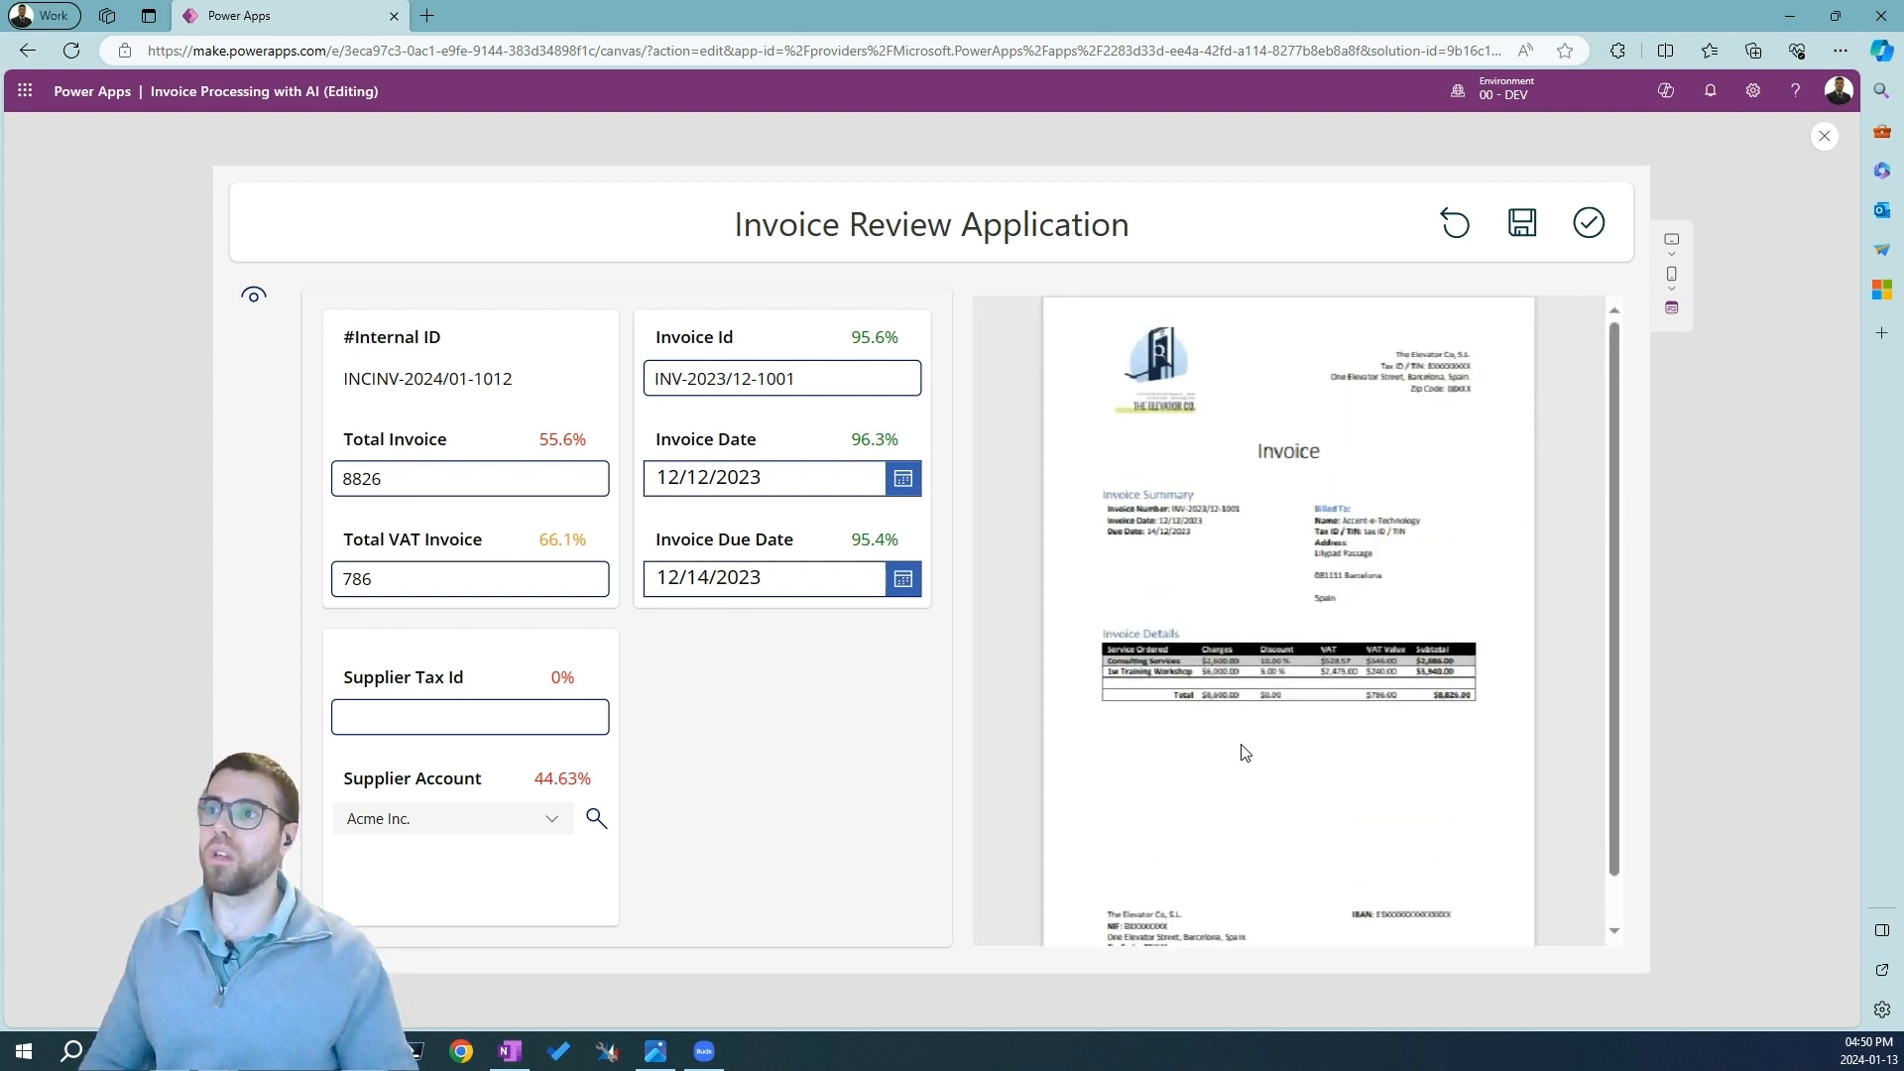
pyautogui.scroll(1, 1246, 756)
pyautogui.scroll(1, 1218, 719)
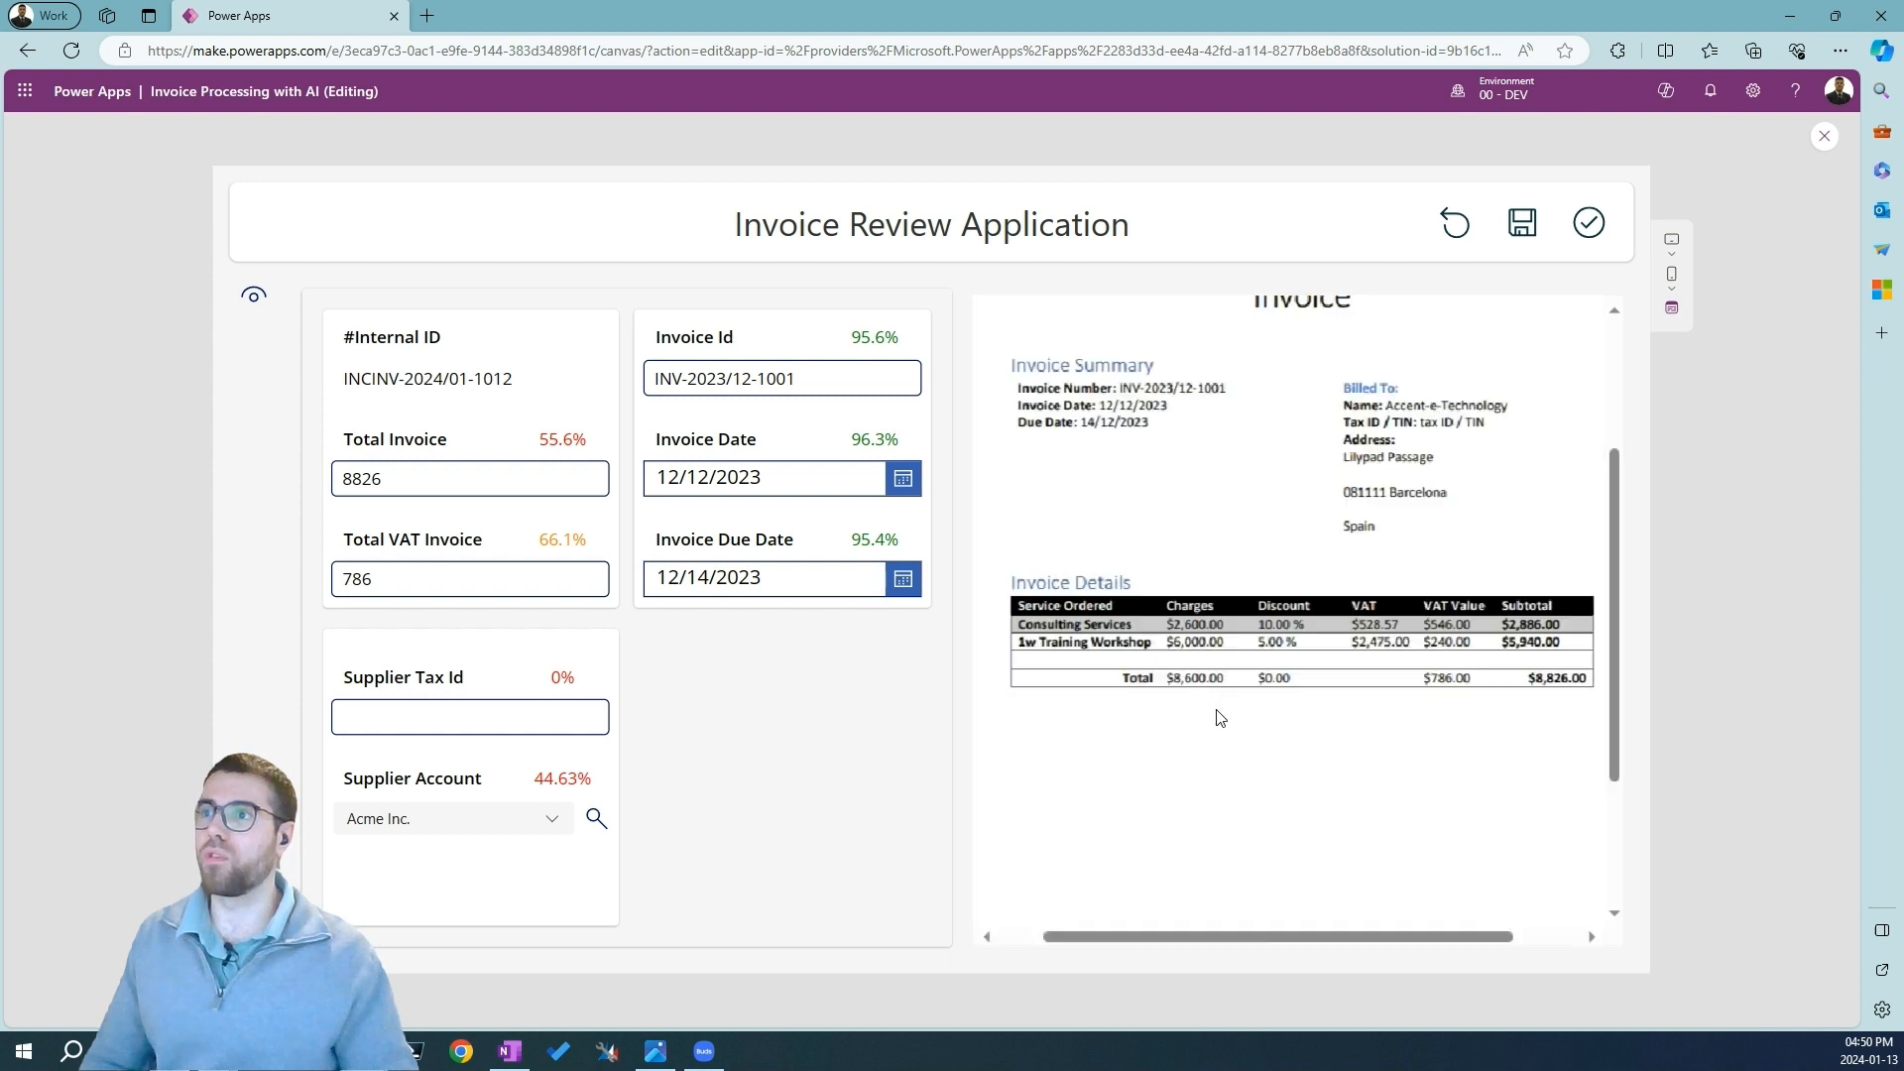
pyautogui.hscroll(1, 1219, 737)
pyautogui.scroll(2, 1219, 737)
pyautogui.scroll(-2, 1219, 735)
pyautogui.scroll(2, 1219, 734)
pyautogui.hscroll(-1, 1218, 731)
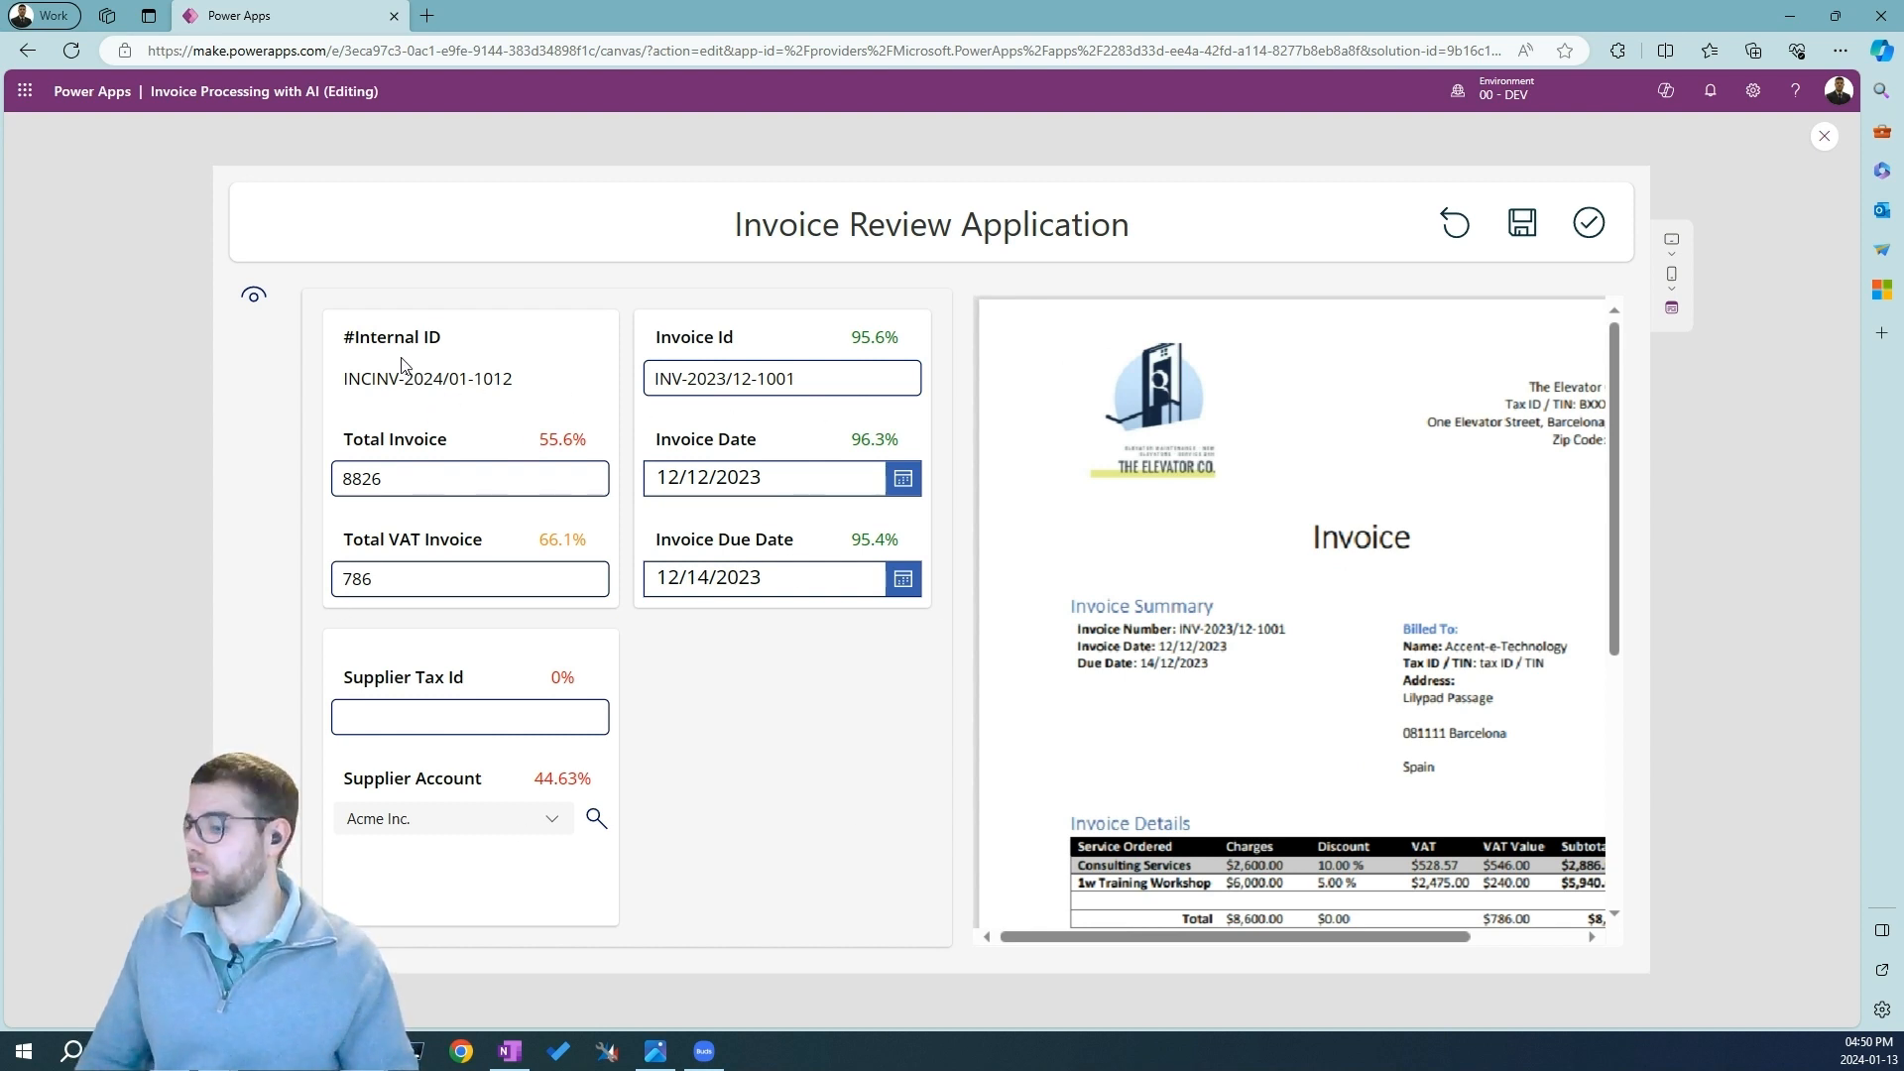
pyautogui.moveTo(316, 304)
pyautogui.mouseDown()
pyautogui.moveTo(939, 800)
pyautogui.moveTo(906, 929)
pyautogui.moveTo(948, 948)
pyautogui.mouseUp()
pyautogui.press('Escape')
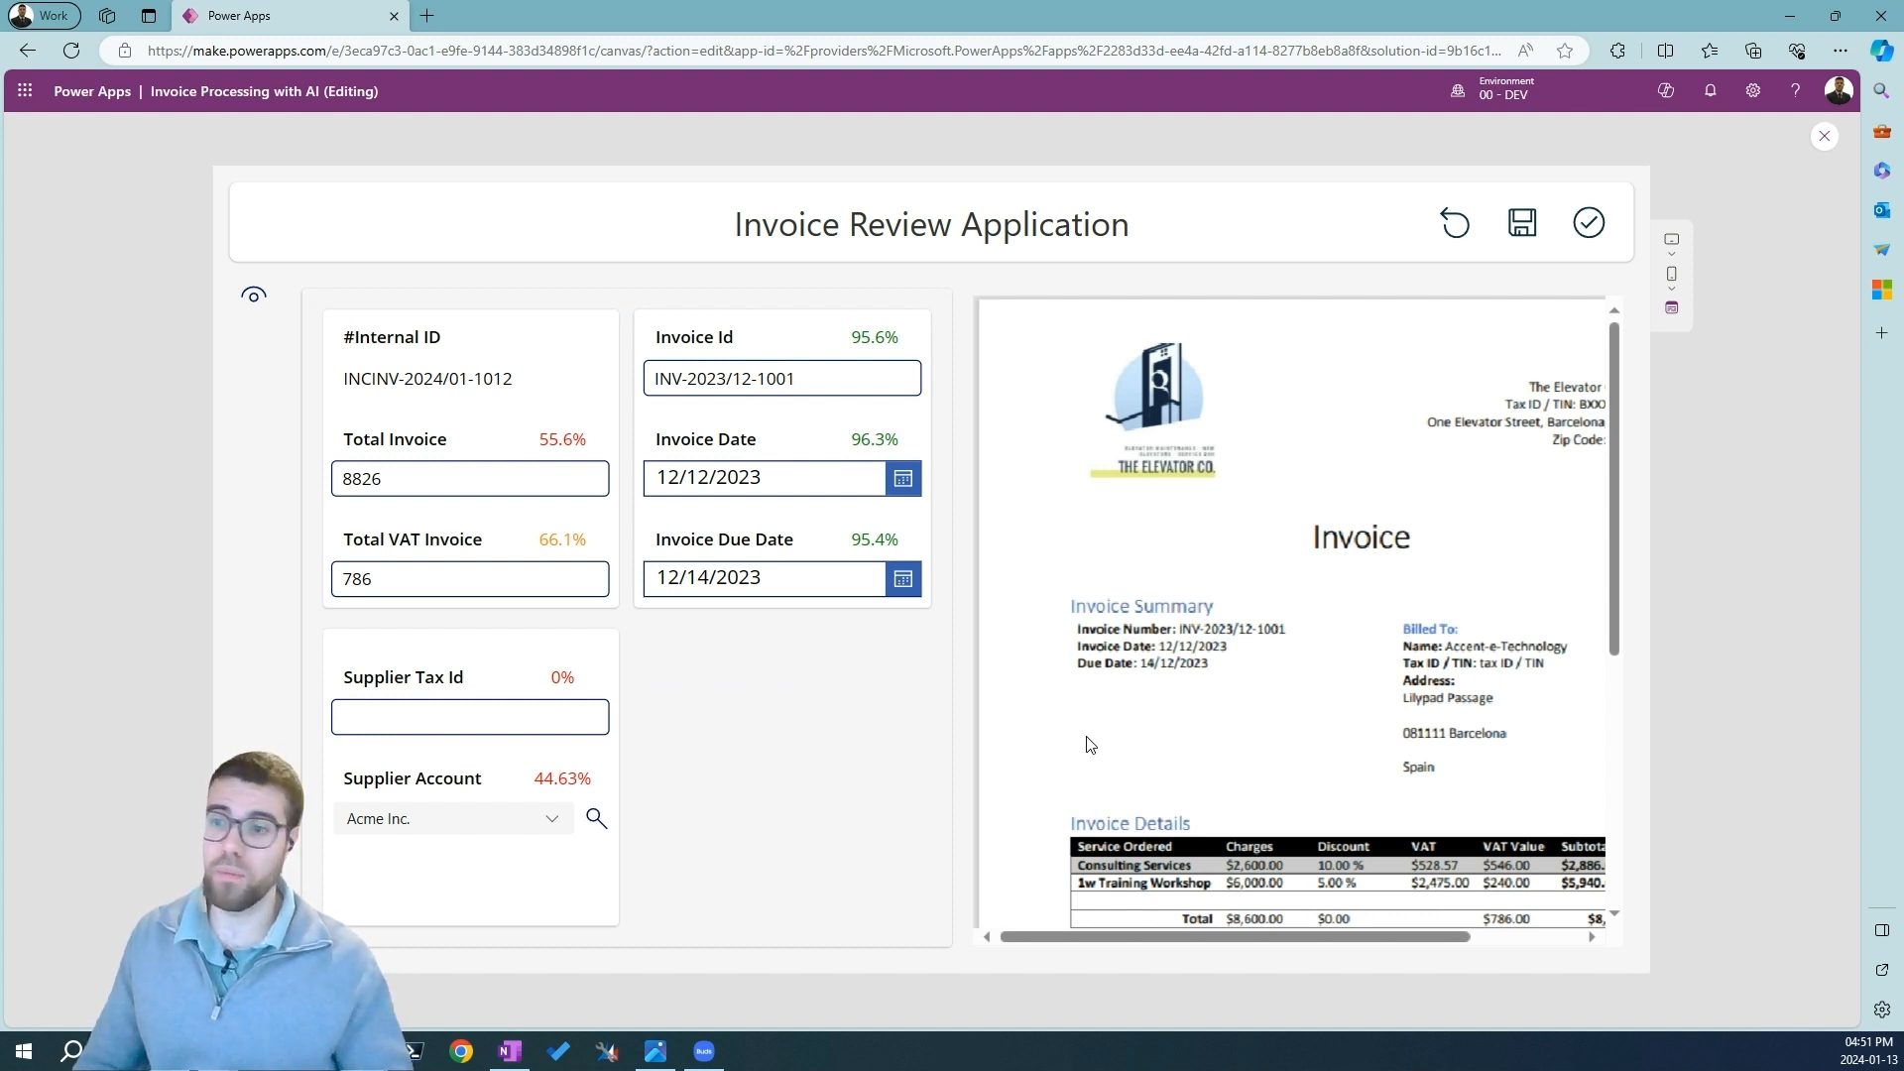
pyautogui.moveTo(826, 318); pyautogui.dragTo(919, 352)
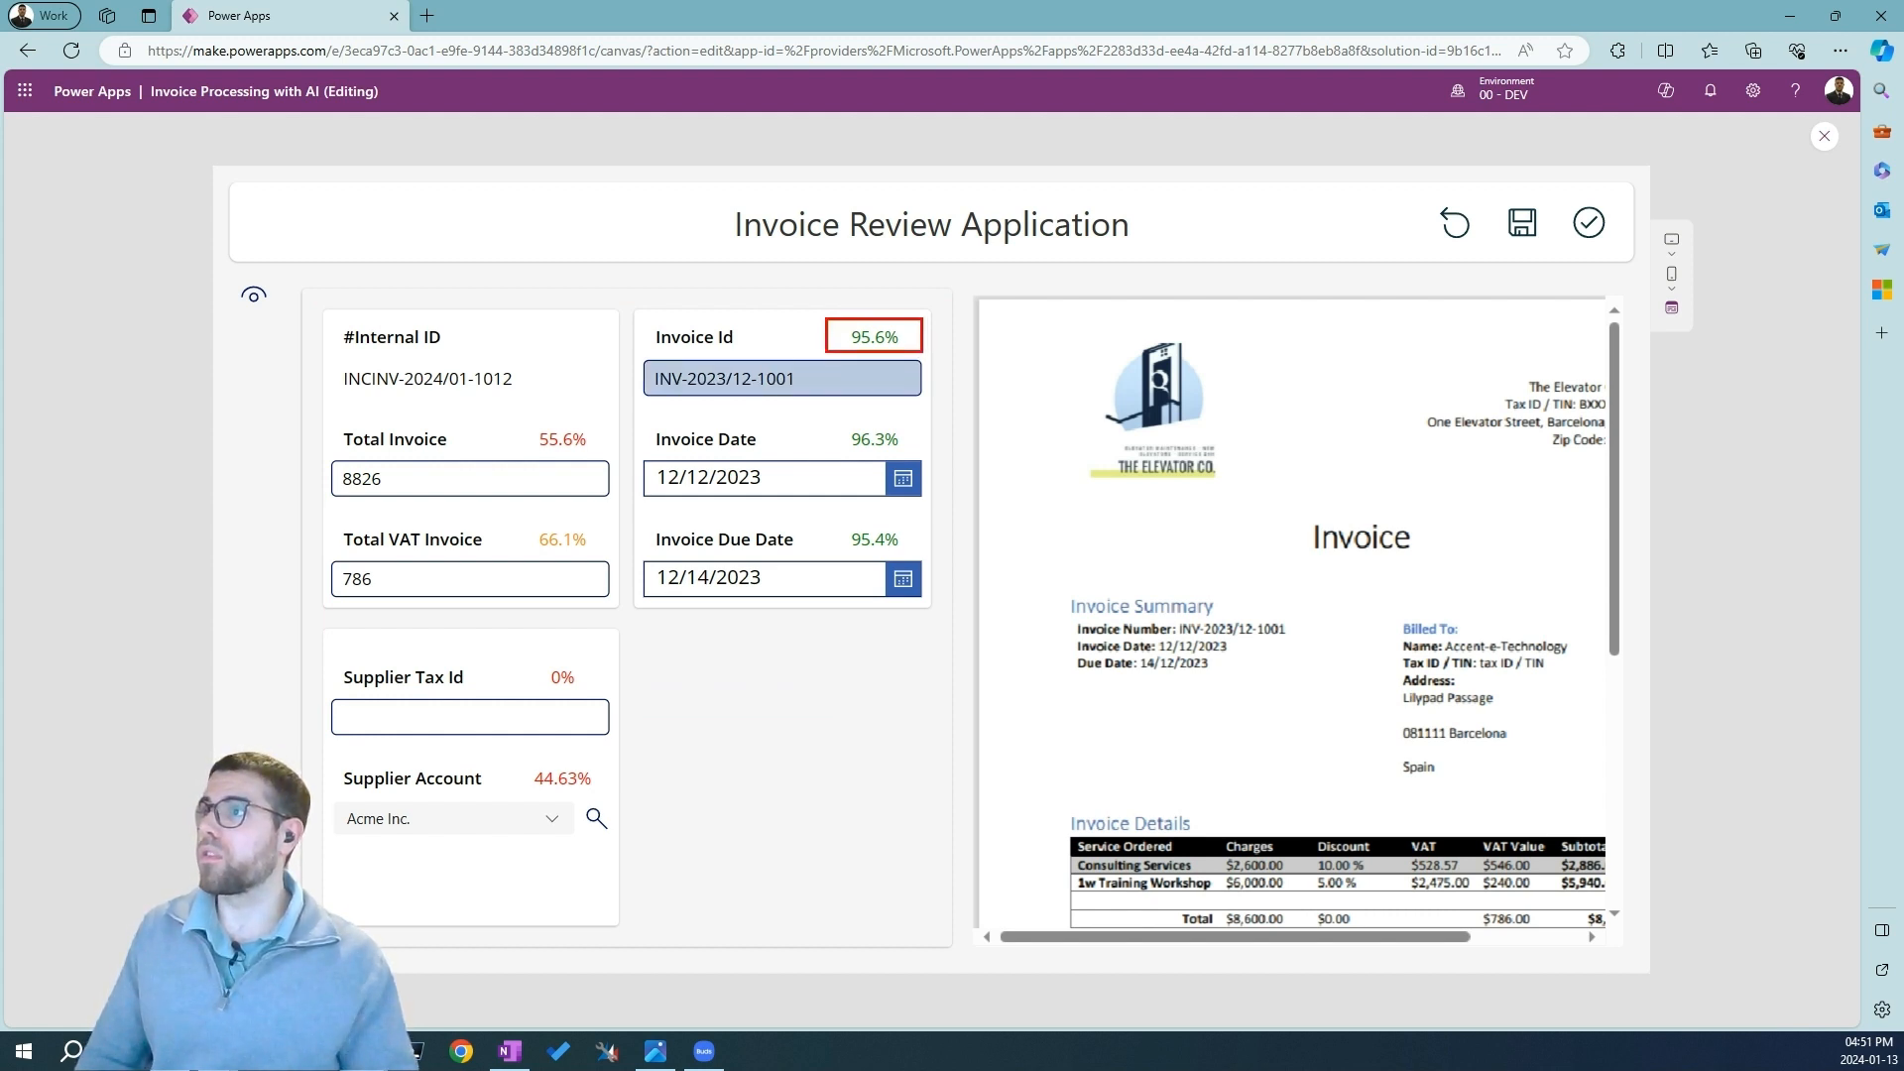
pyautogui.moveTo(527, 412); pyautogui.dragTo(604, 467)
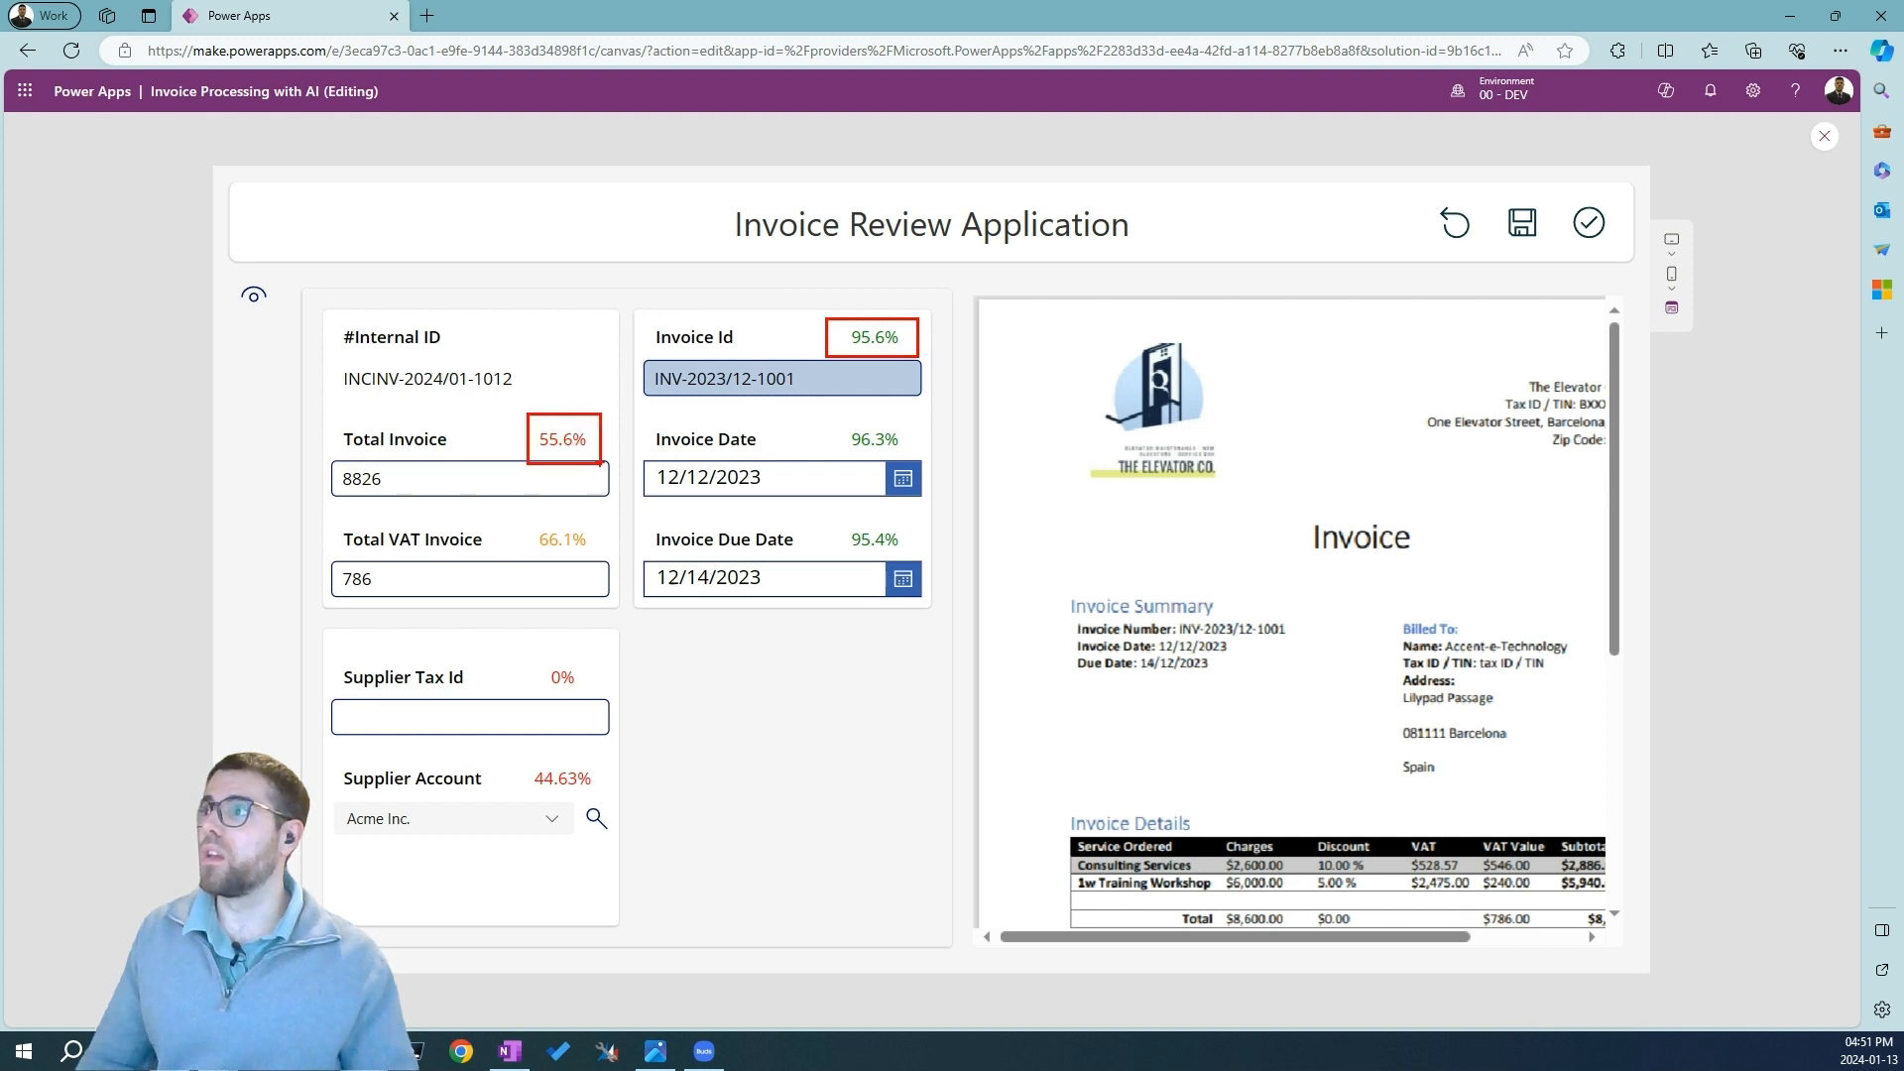
pyautogui.press('Escape')
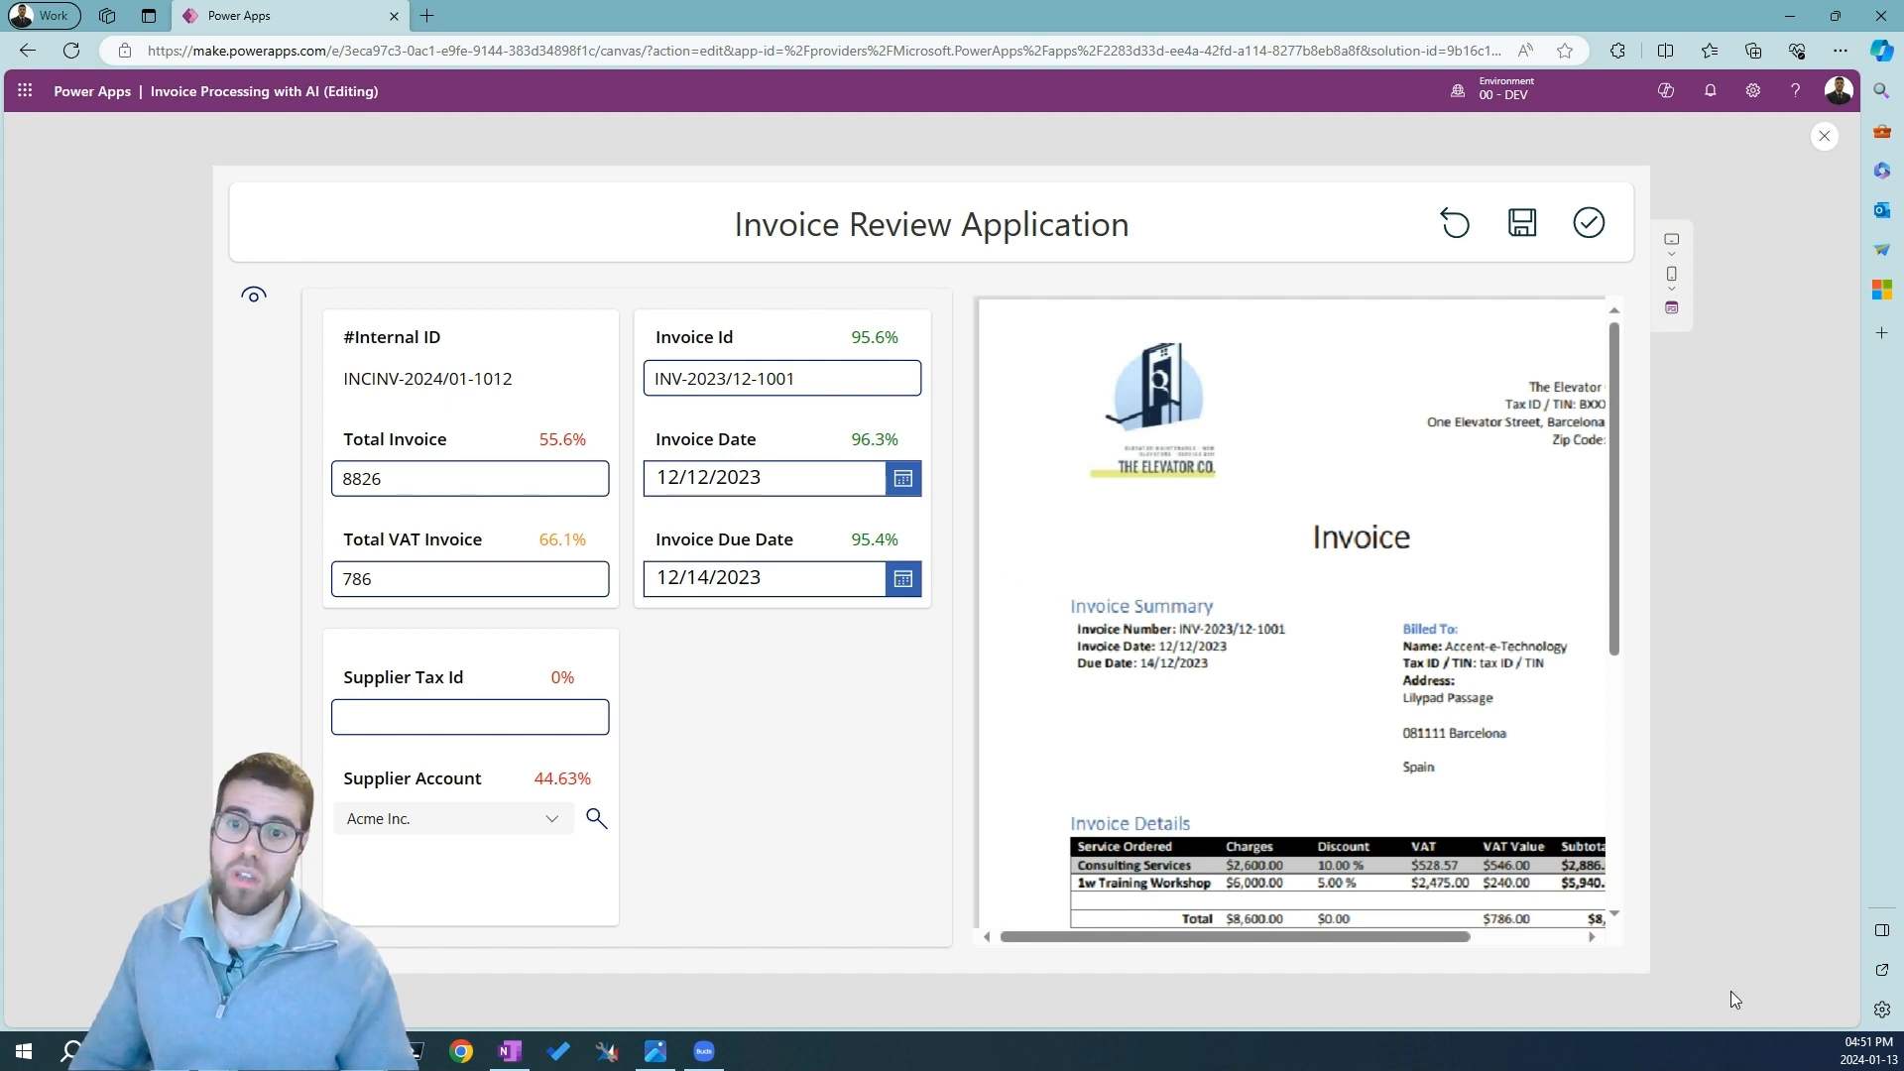
pyautogui.moveTo(885, 337); pyautogui.dragTo(821, 367)
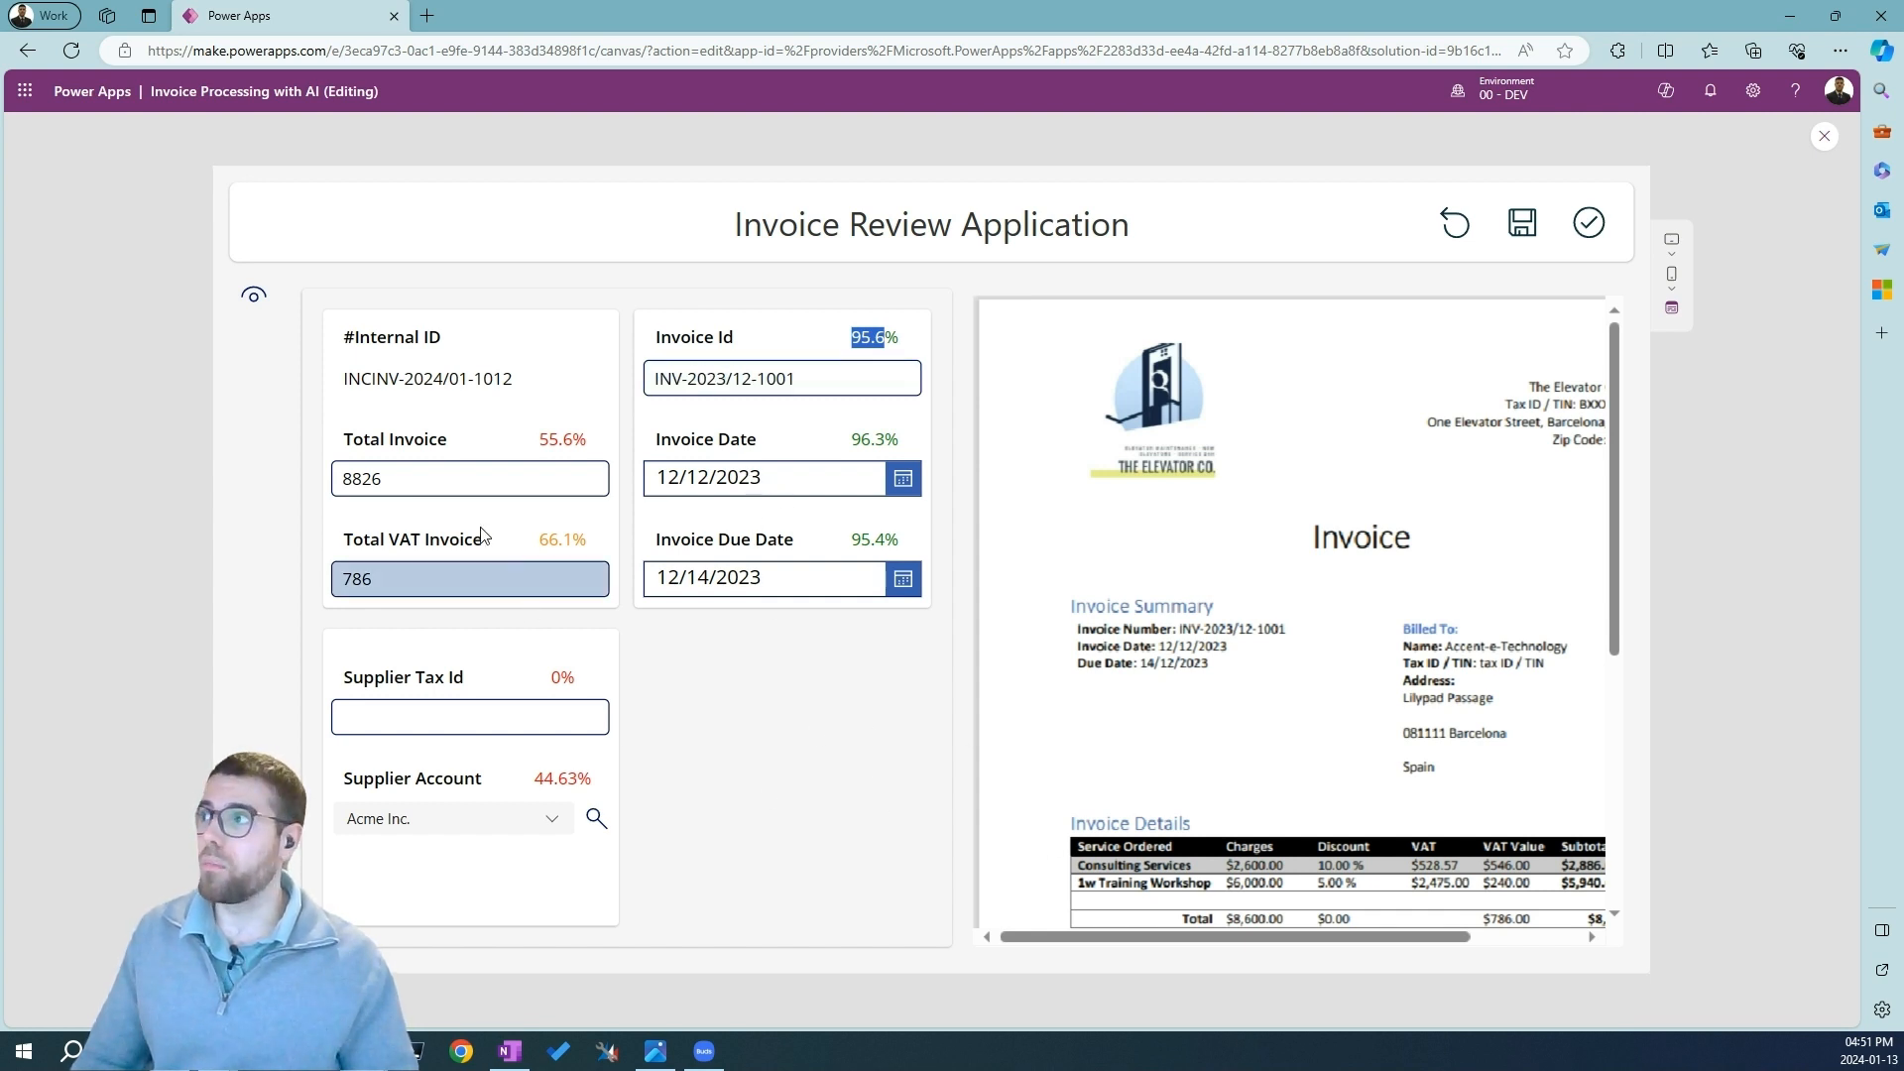
pyautogui.click(414, 436)
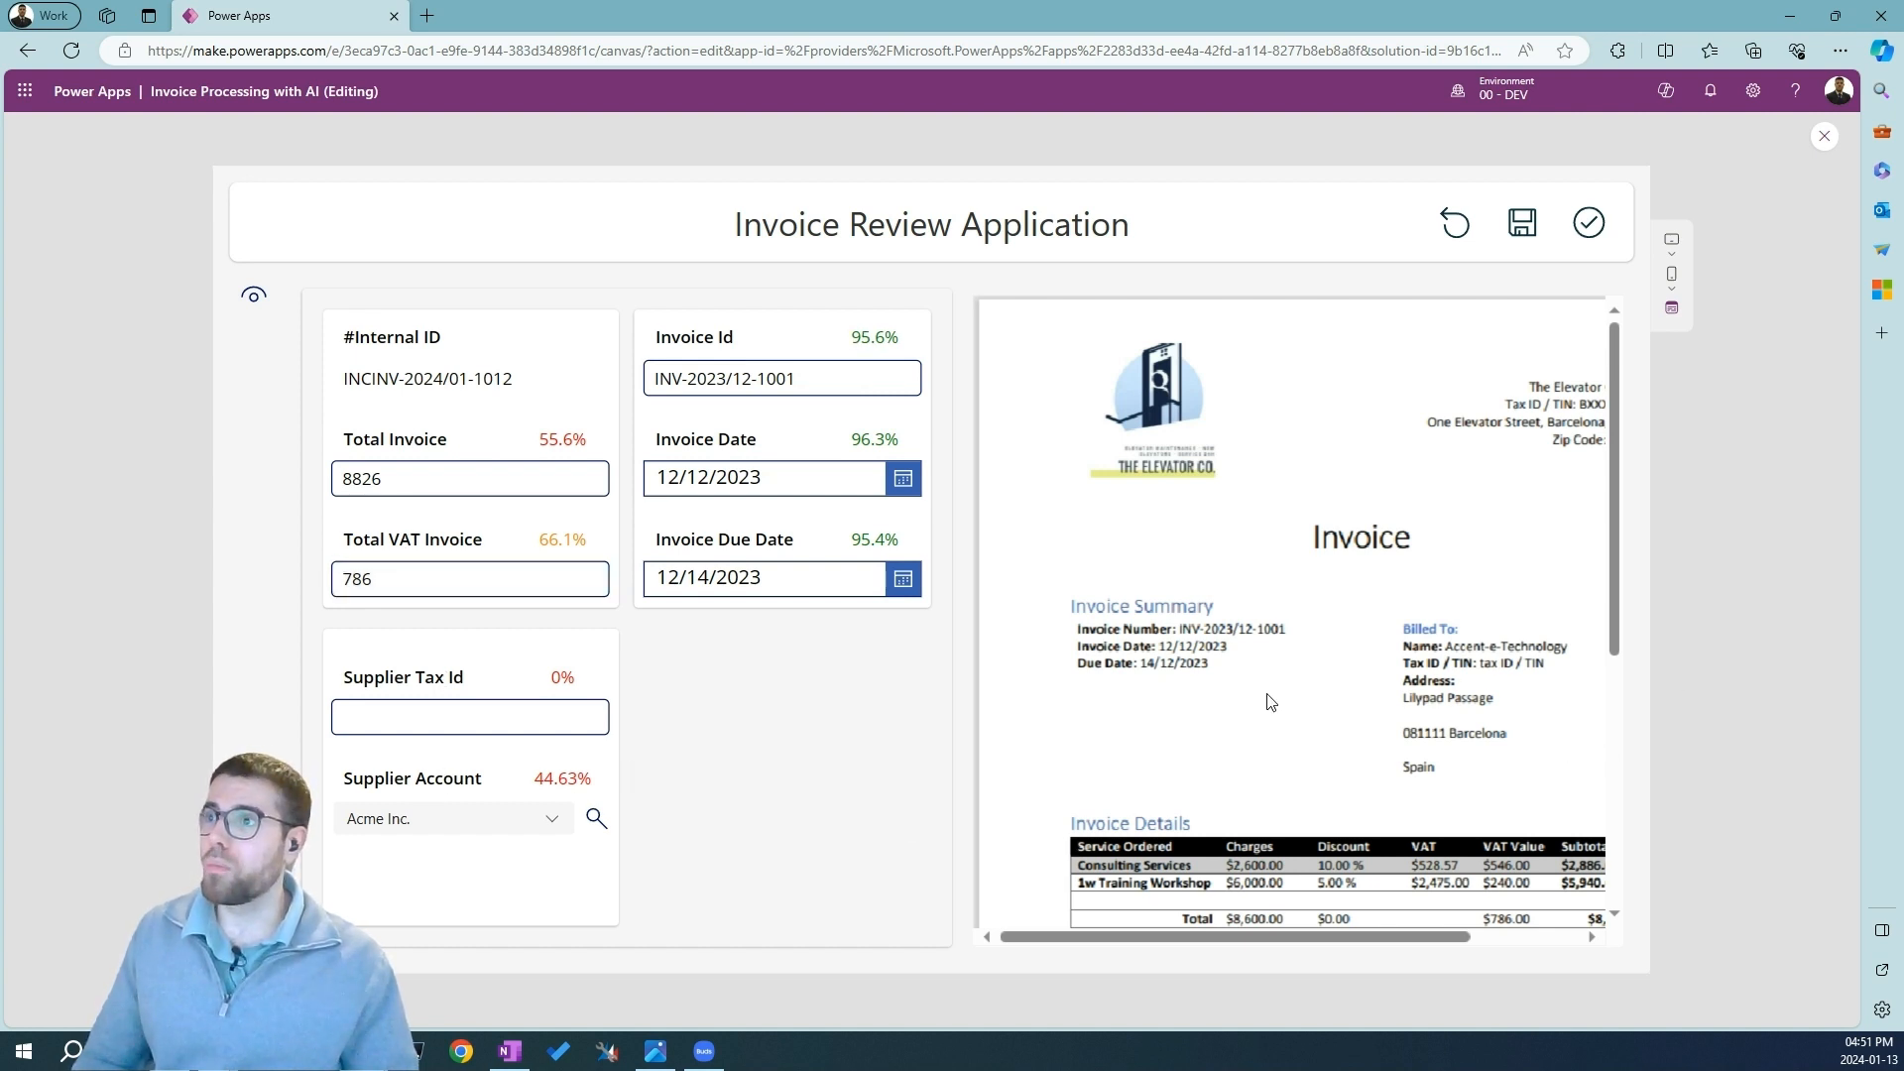
# Copy the supplier's tax ID from the company details at the head of the invoice PDF
pyautogui.scroll(-2, 1271, 703)
pyautogui.scroll(2, 1354, 679)
pyautogui.hscroll(1, 1332, 514)
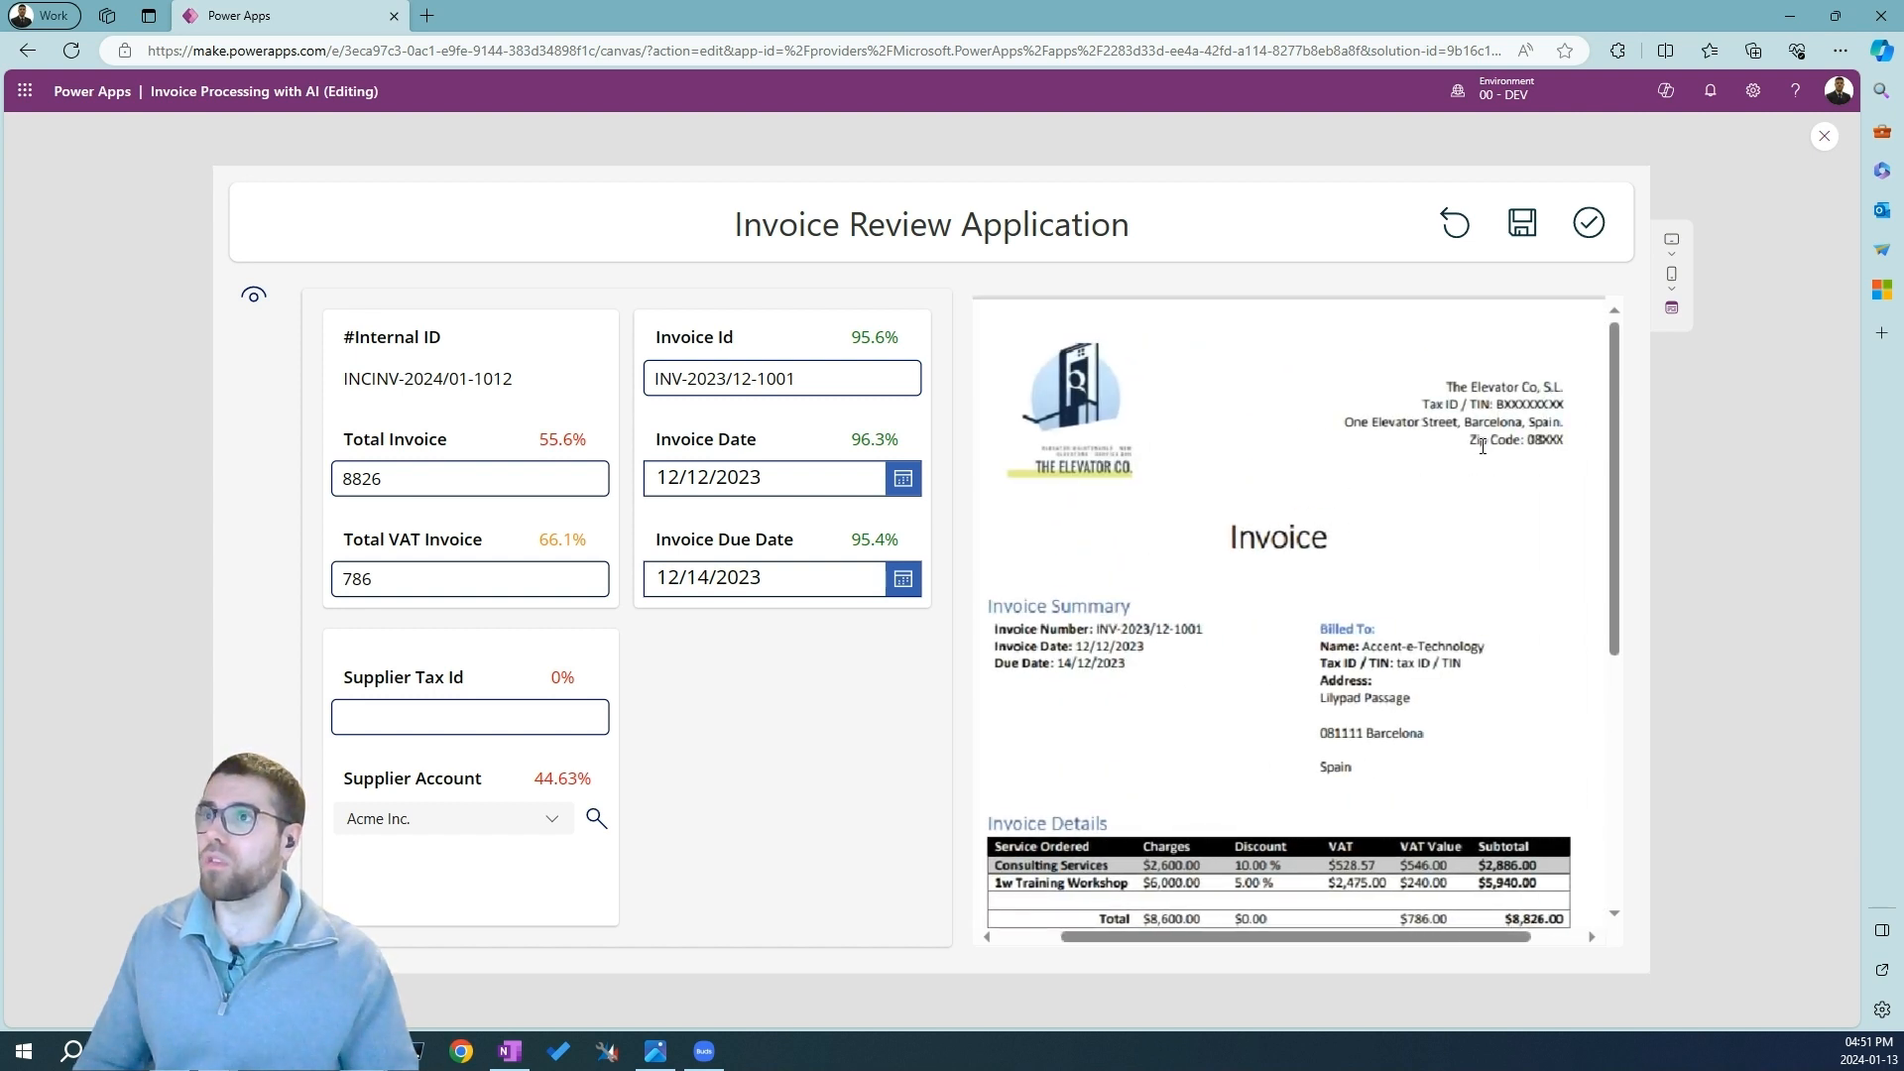
pyautogui.hscroll(1, 1481, 447)
pyautogui.moveTo(403, 678); pyautogui.dragTo(444, 678)
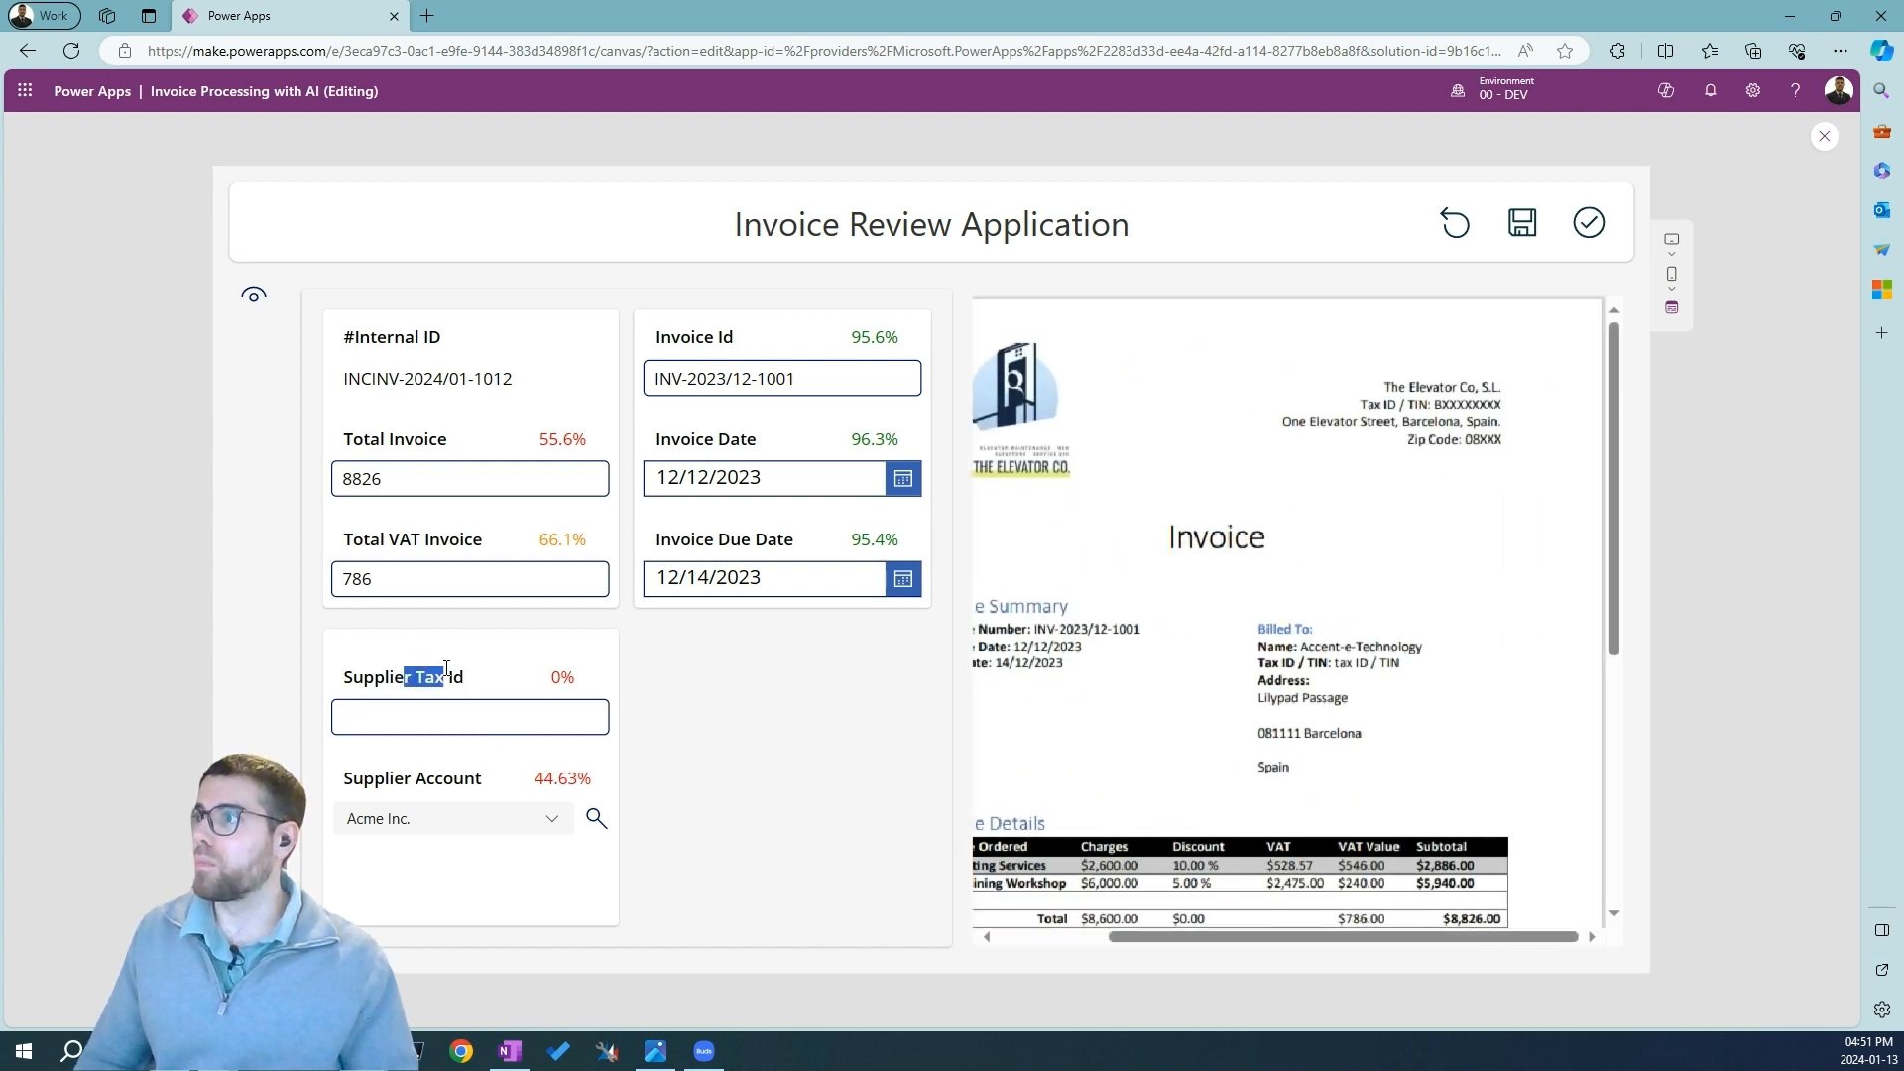
pyautogui.moveTo(1466, 406); pyautogui.dragTo(1502, 404)
pyautogui.hotkey('ctrl', 'c')
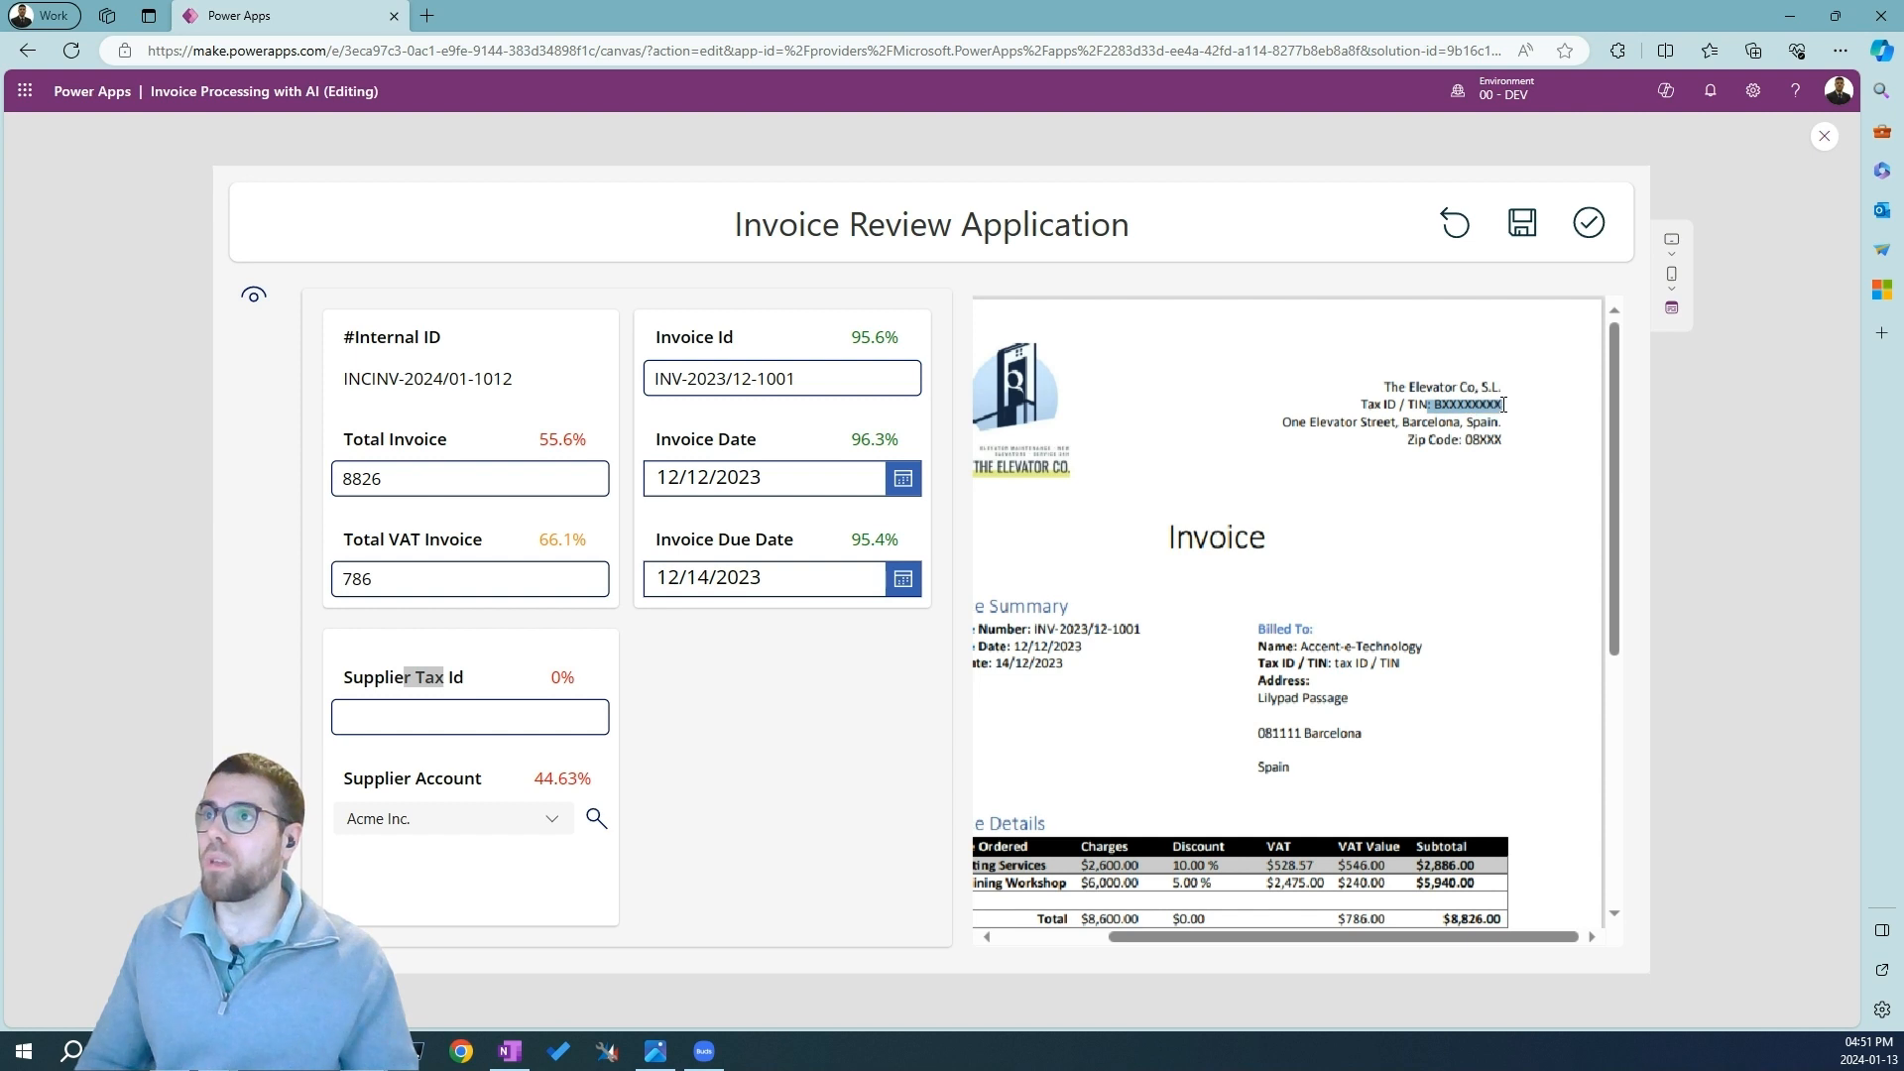
# Paste the copied tax ID into the Supplier Tax Id field, remove the leading colon and space, and save the invoice
pyautogui.click(343, 717)
pyautogui.hotkey('ctrl', 'v')
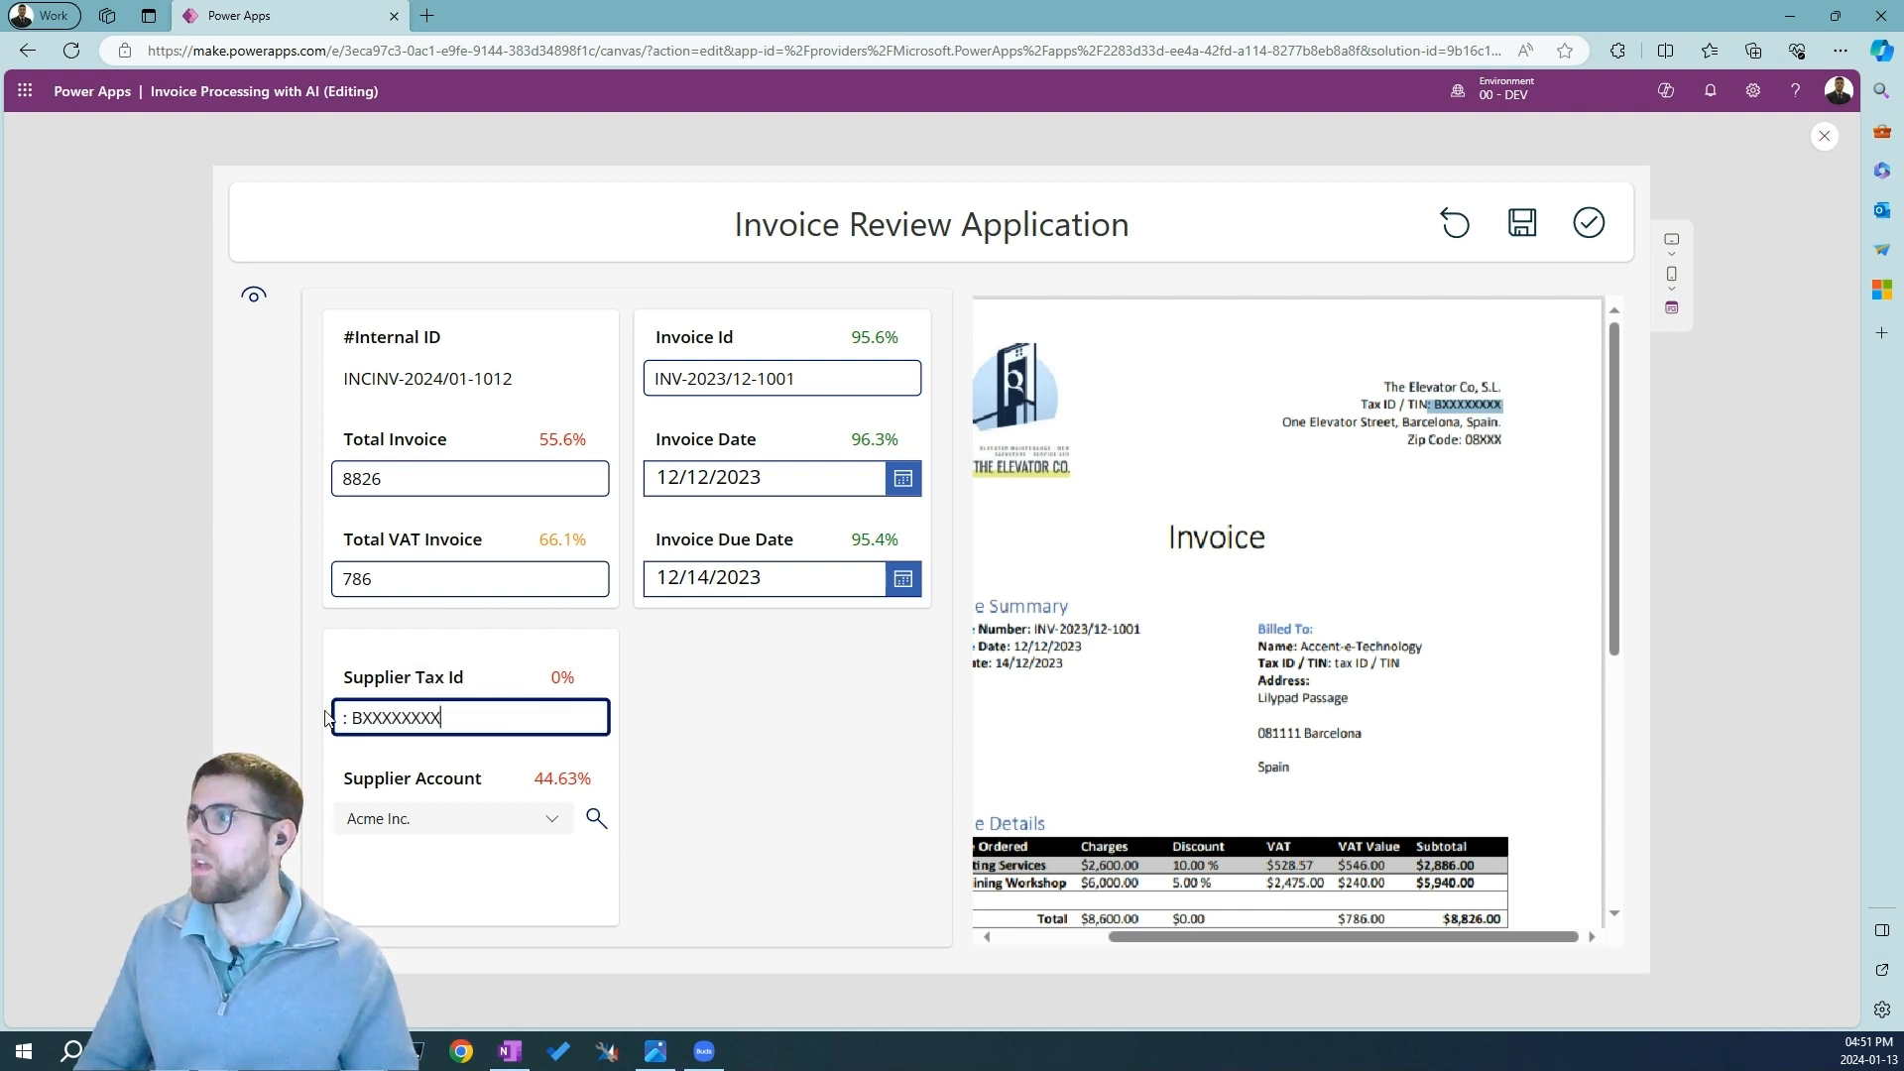
pyautogui.moveTo(354, 718); pyautogui.dragTo(327, 722)
pyautogui.press('BackSpace')
pyautogui.click(251, 714)
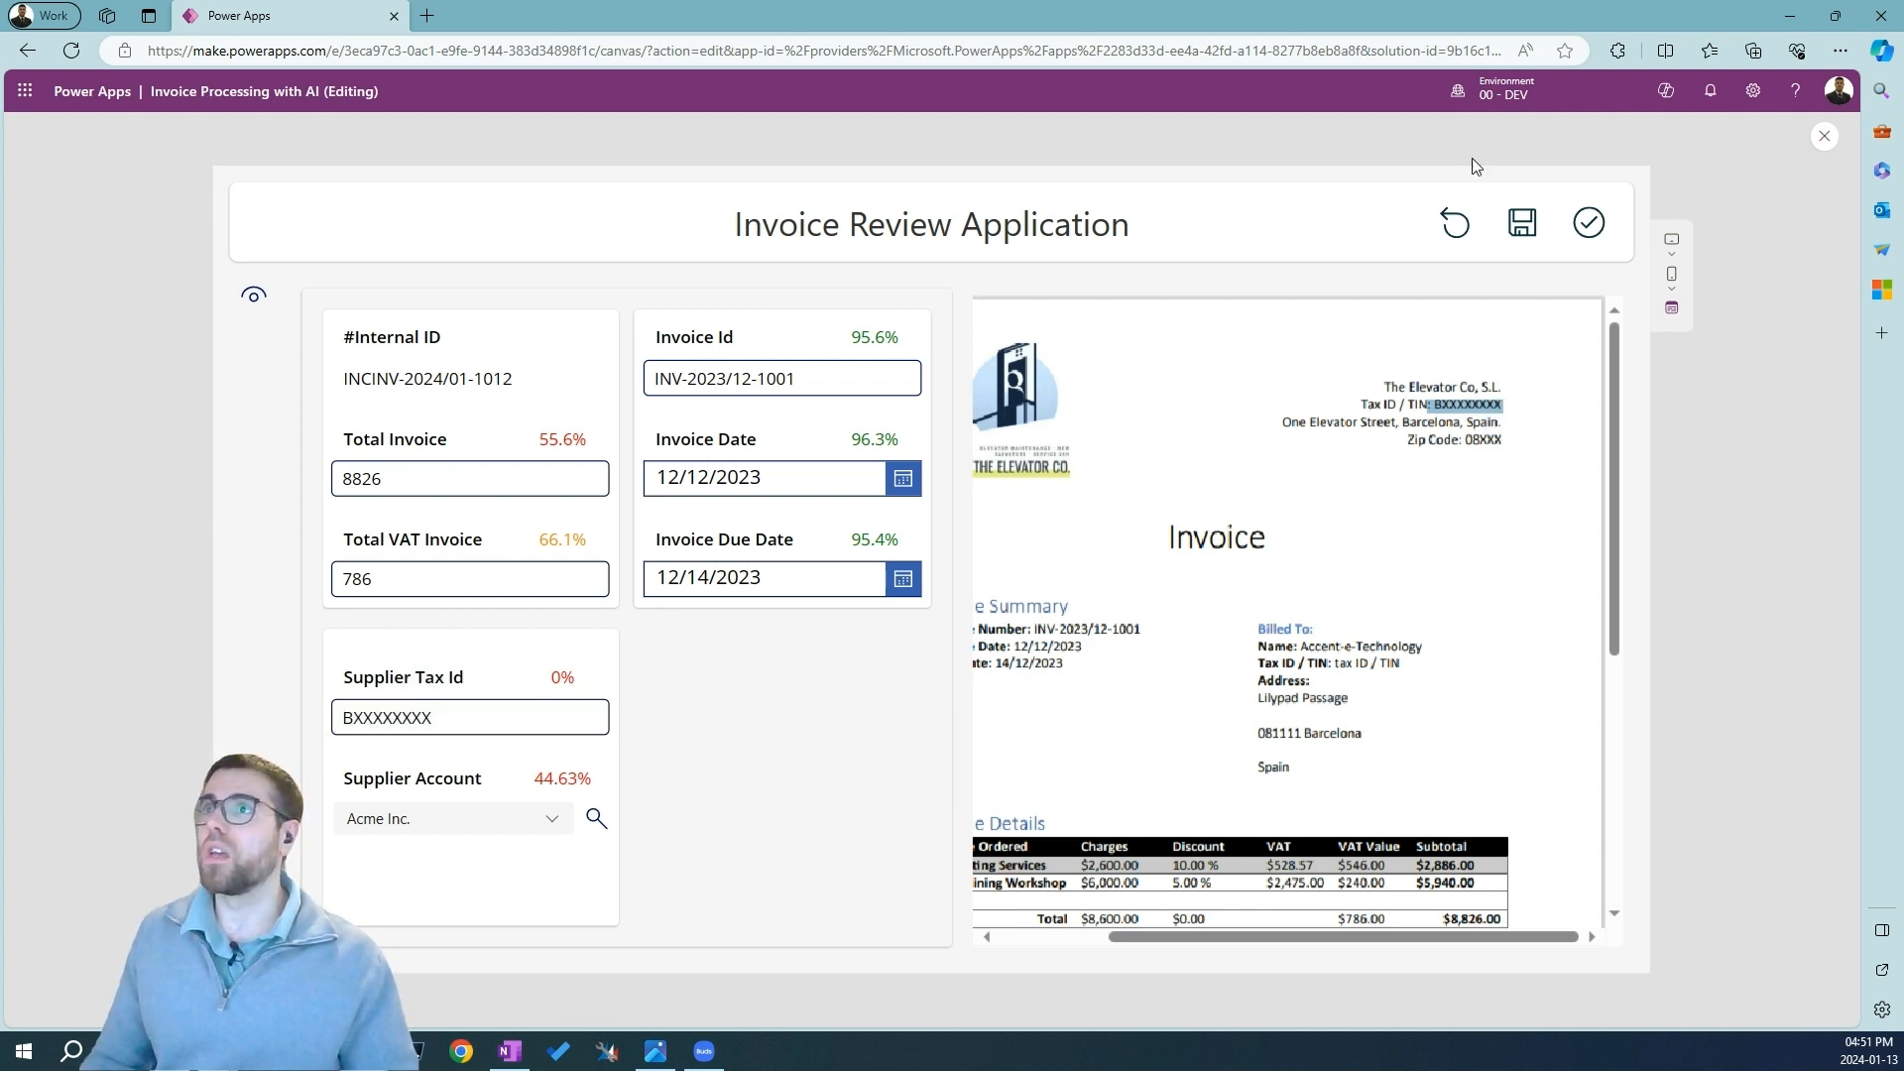
pyautogui.click(1525, 234)
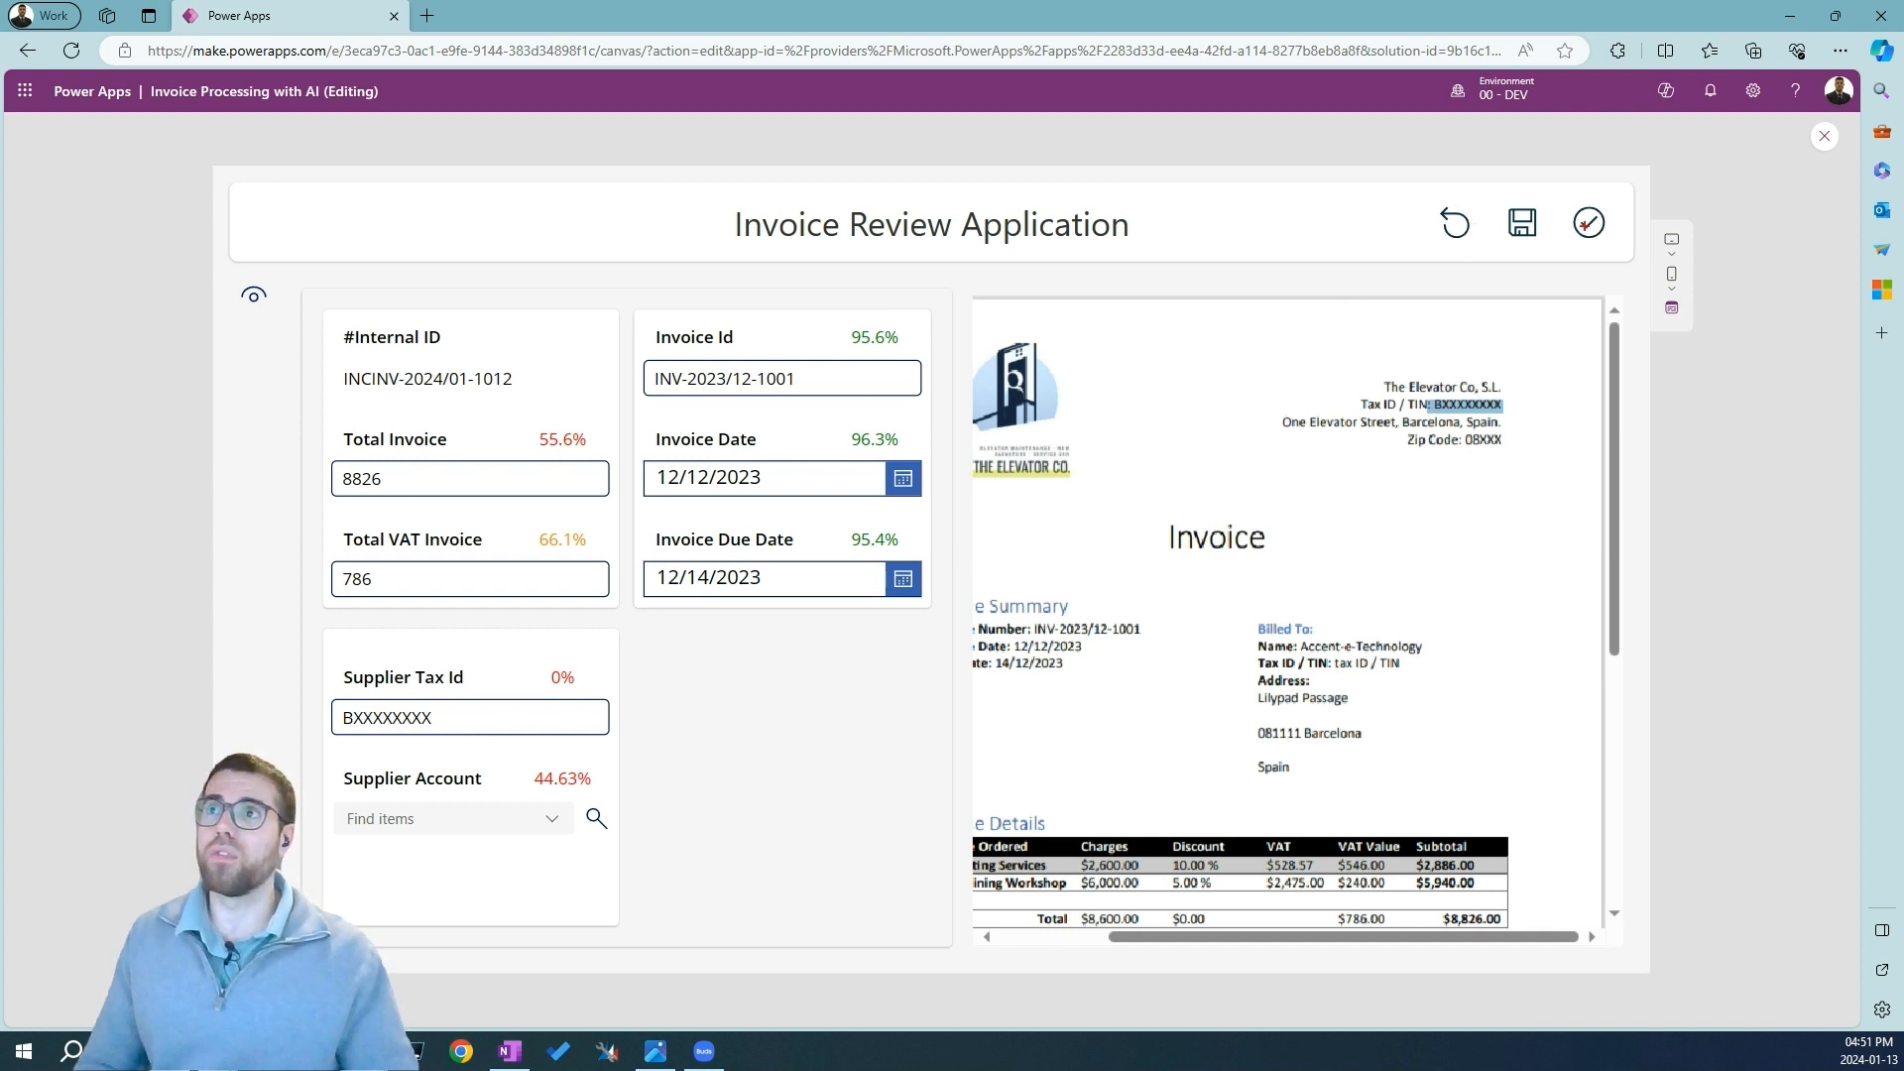
# Return to the app editor and toggle the invoice list panel hidden, shown and hidden again
pyautogui.moveTo(1545, 171); pyautogui.dragTo(1632, 263)
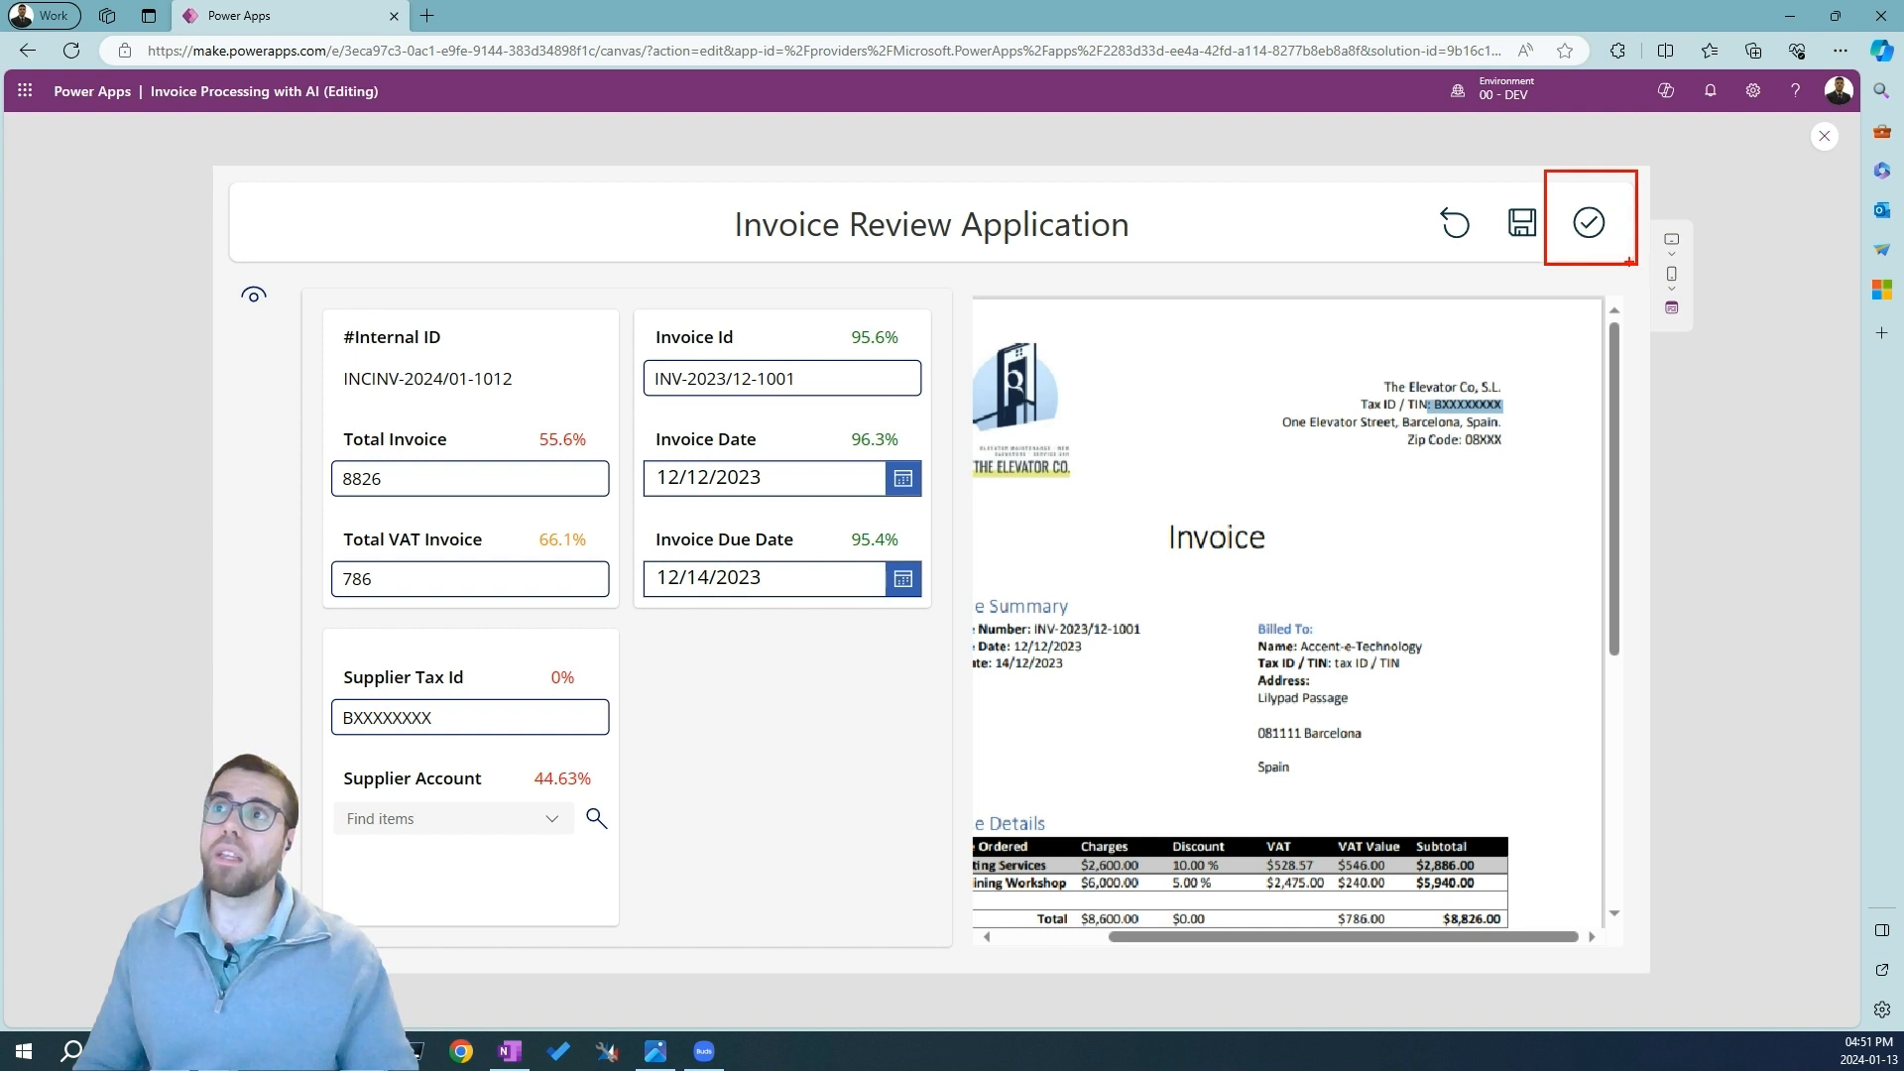
pyautogui.press('Escape')
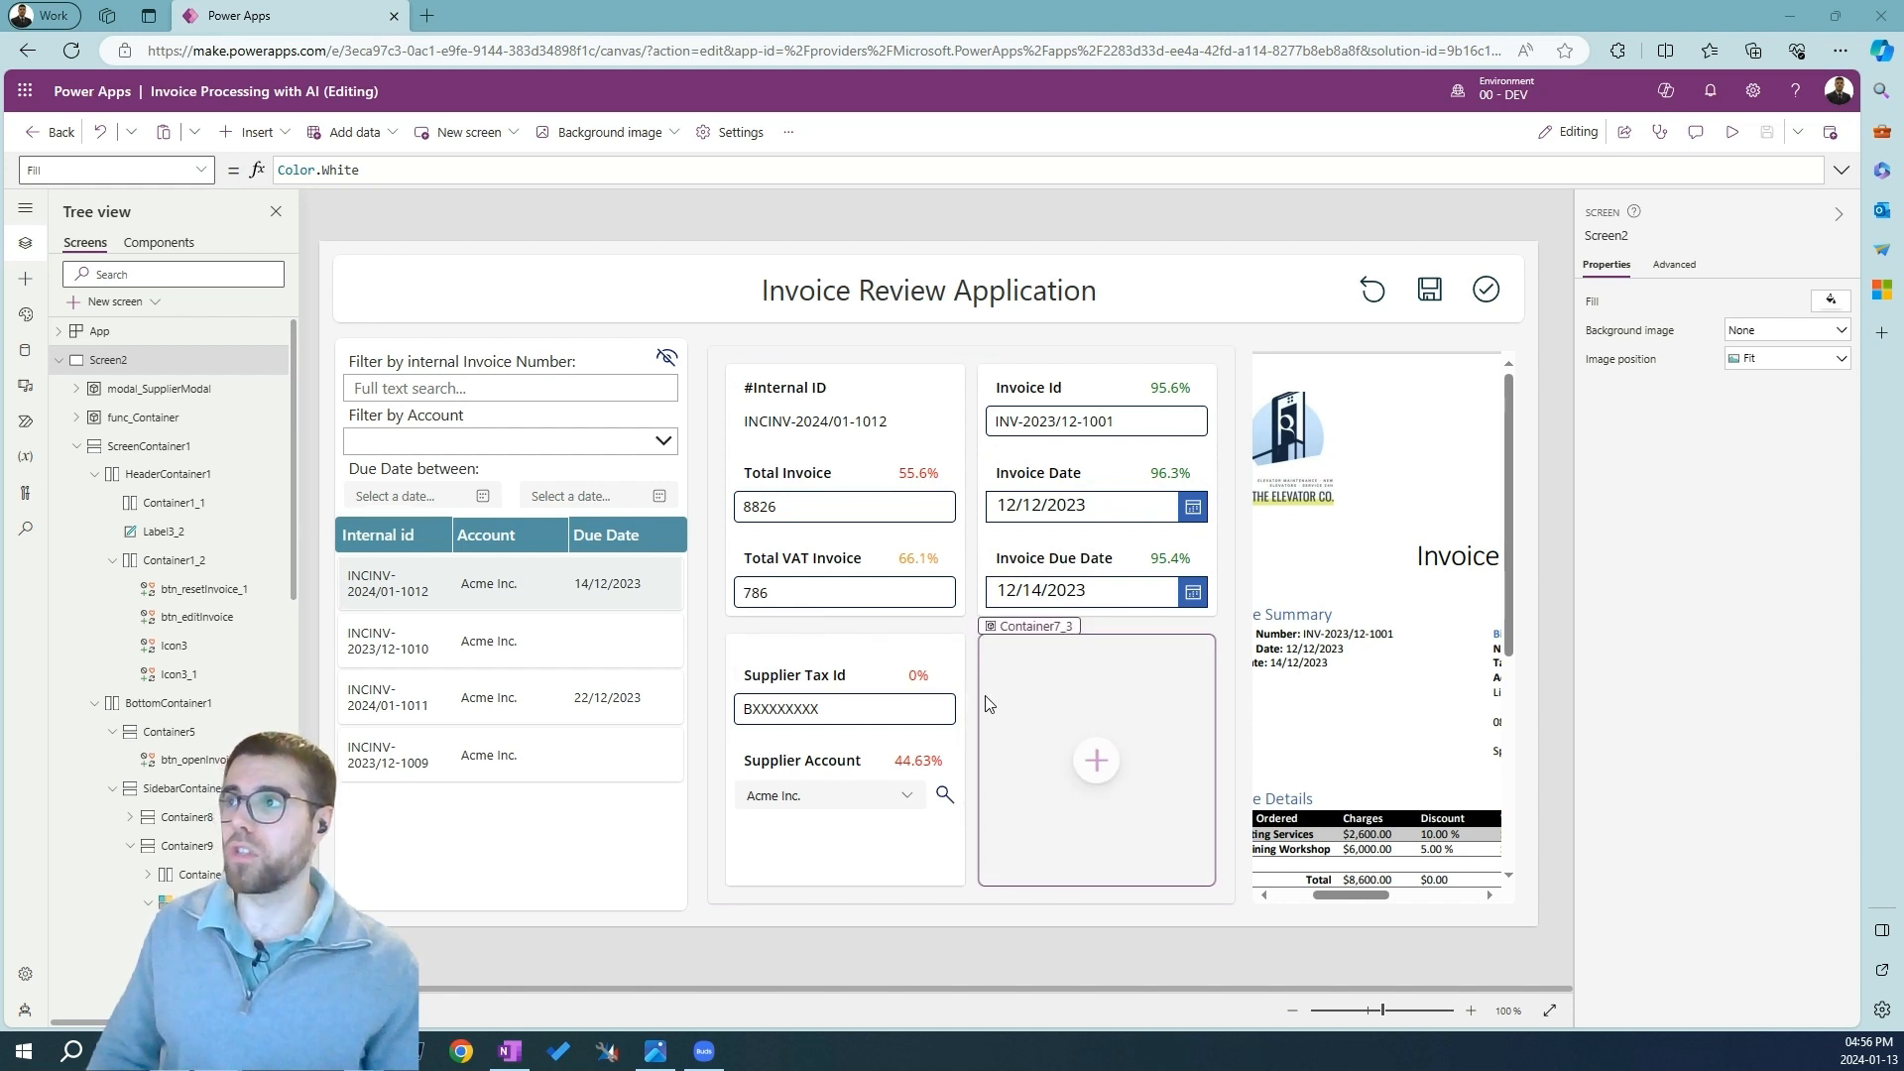
pyautogui.keyDown('alt'); pyautogui.click(667, 363); pyautogui.keyUp('alt')
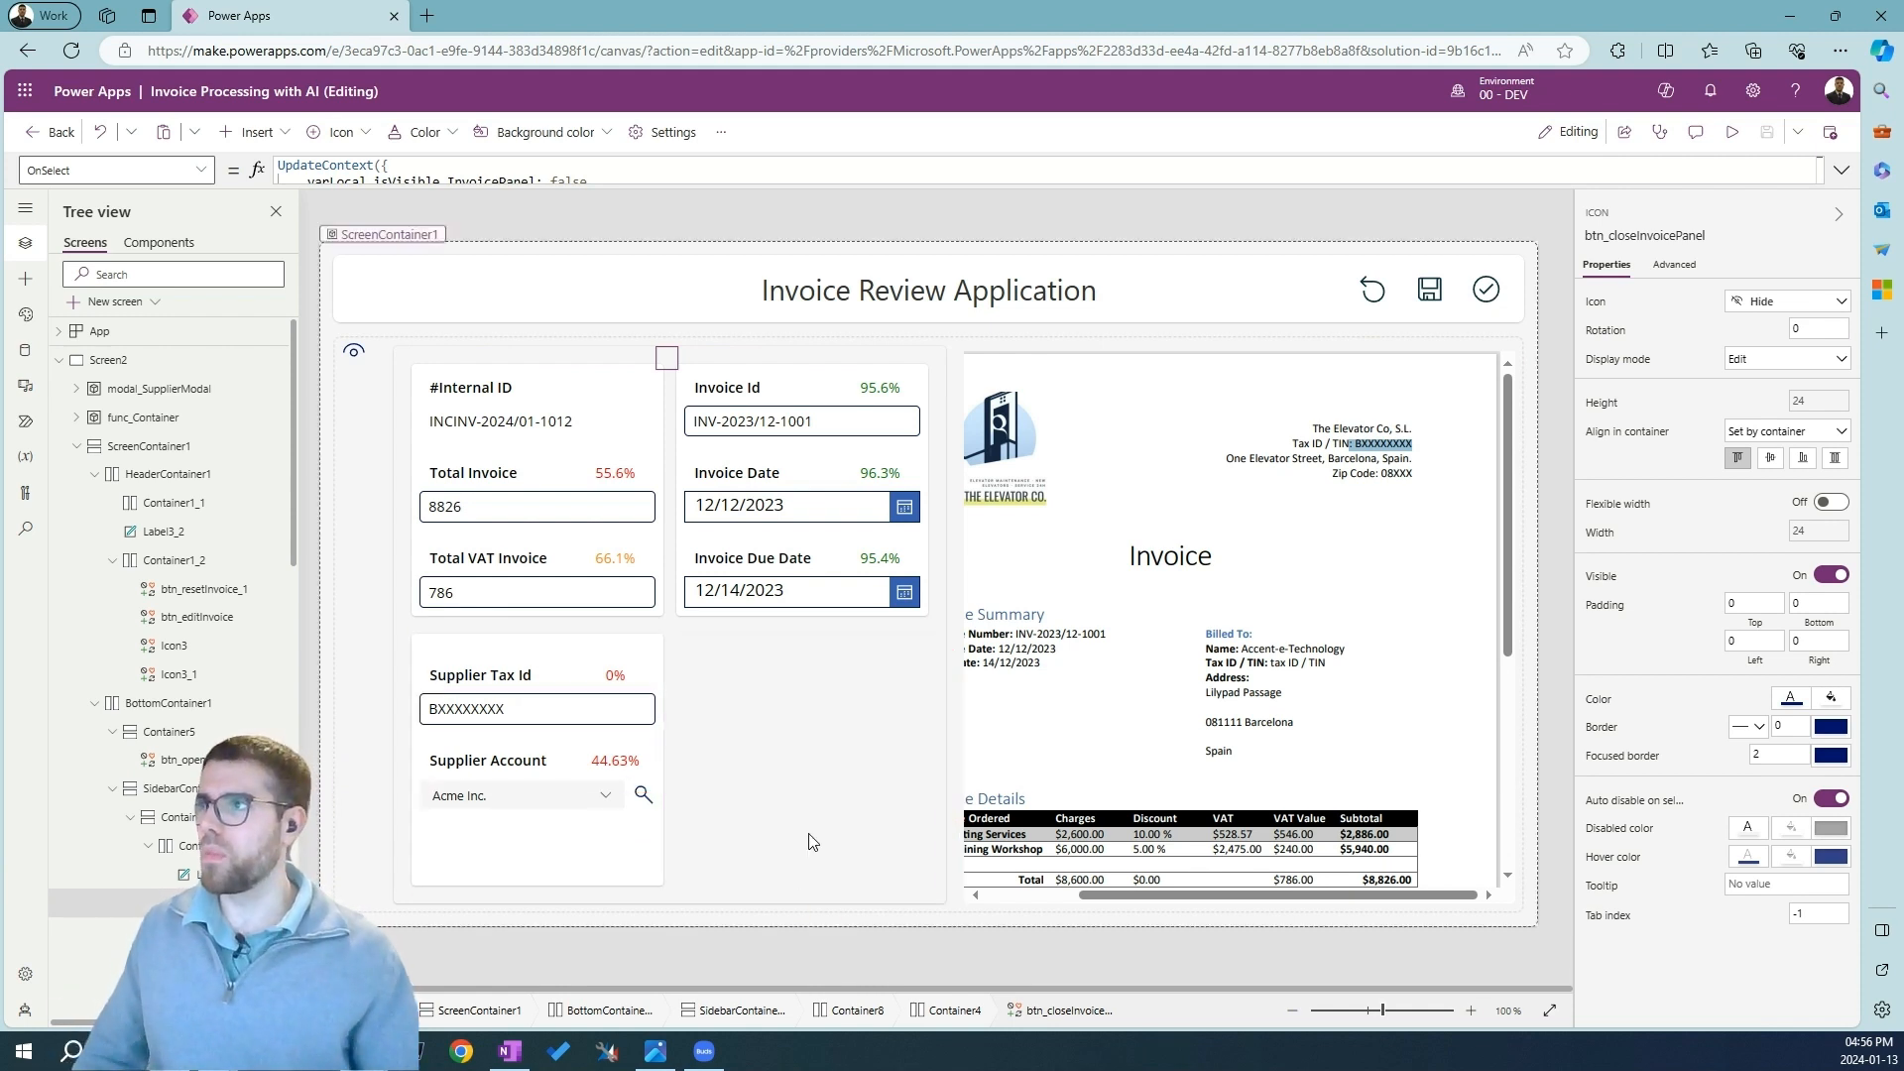
pyautogui.keyDown('alt'); pyautogui.click(357, 356); pyautogui.keyUp('alt')
pyautogui.keyDown('alt'); pyautogui.click(669, 359); pyautogui.keyUp('alt')
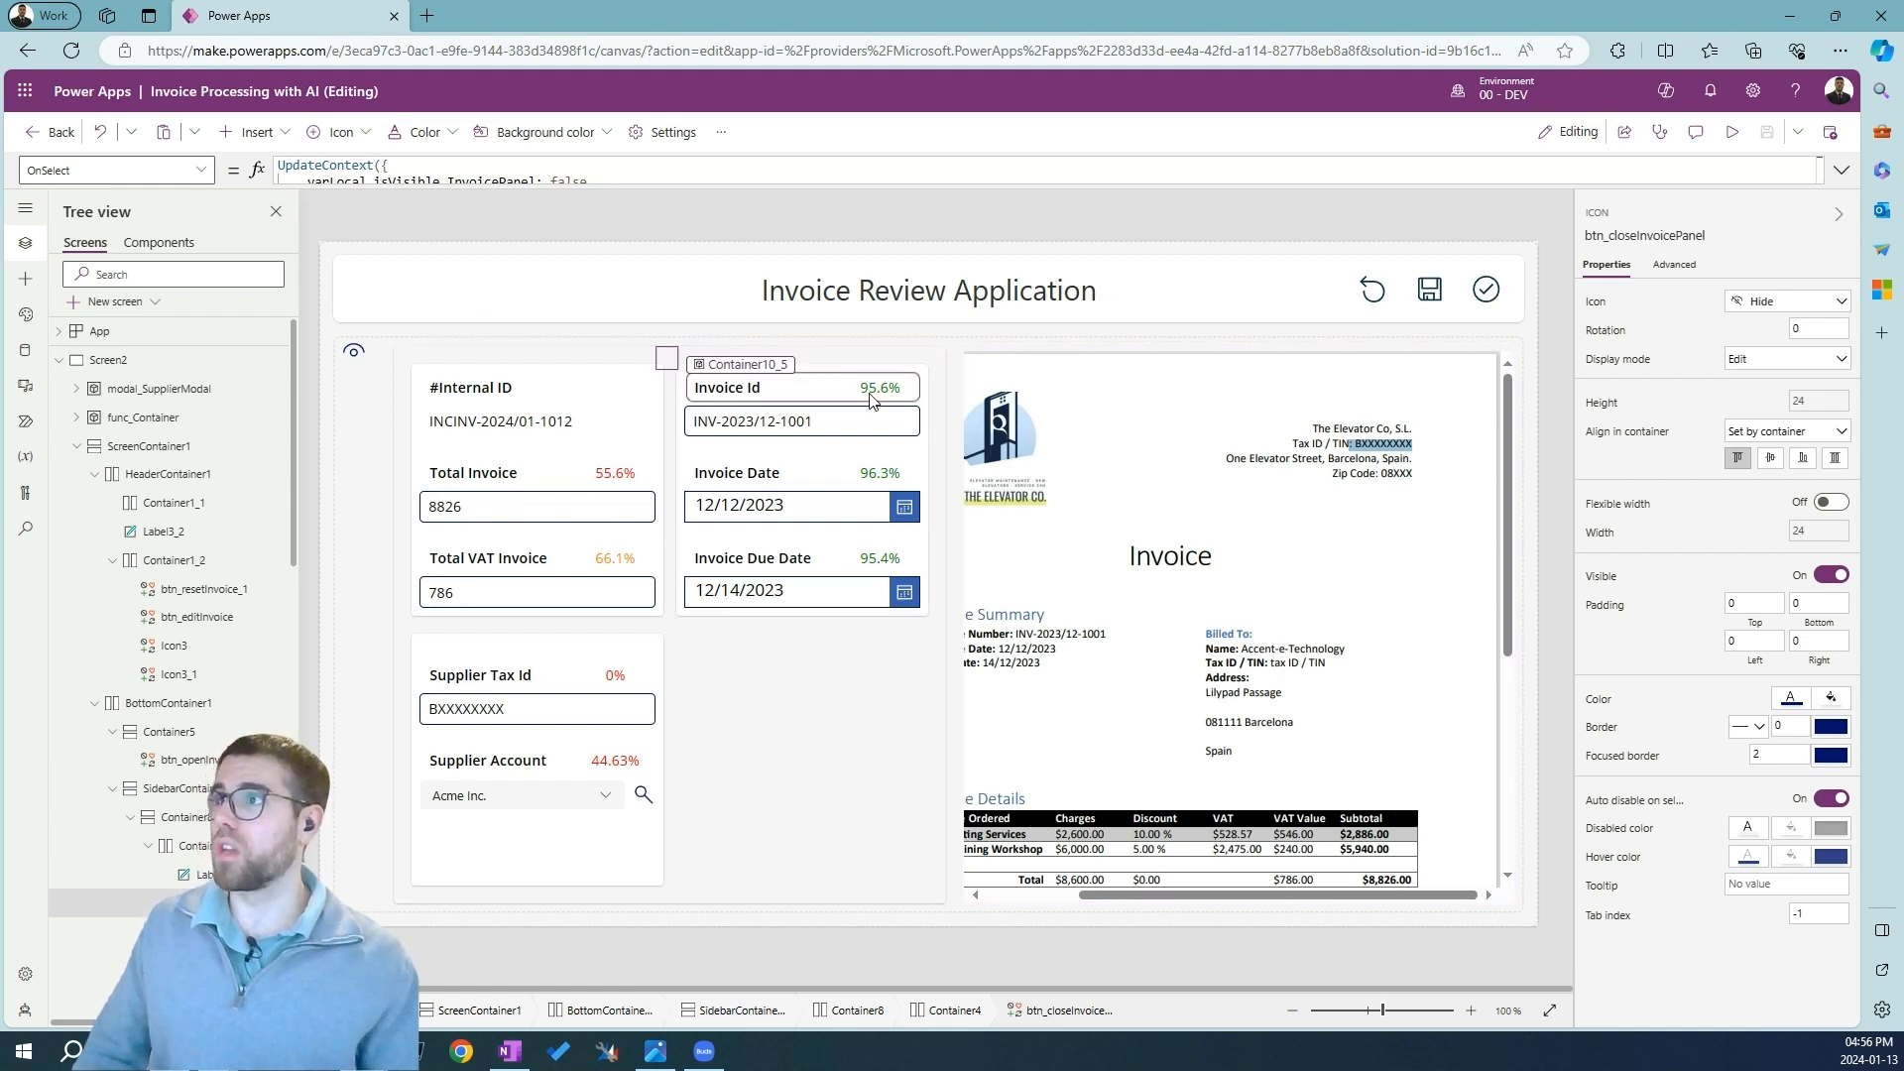
# Search the insertable controls for "pdf" and inspect the properties of the control that shows the invoice PDF
pyautogui.click(1164, 435)
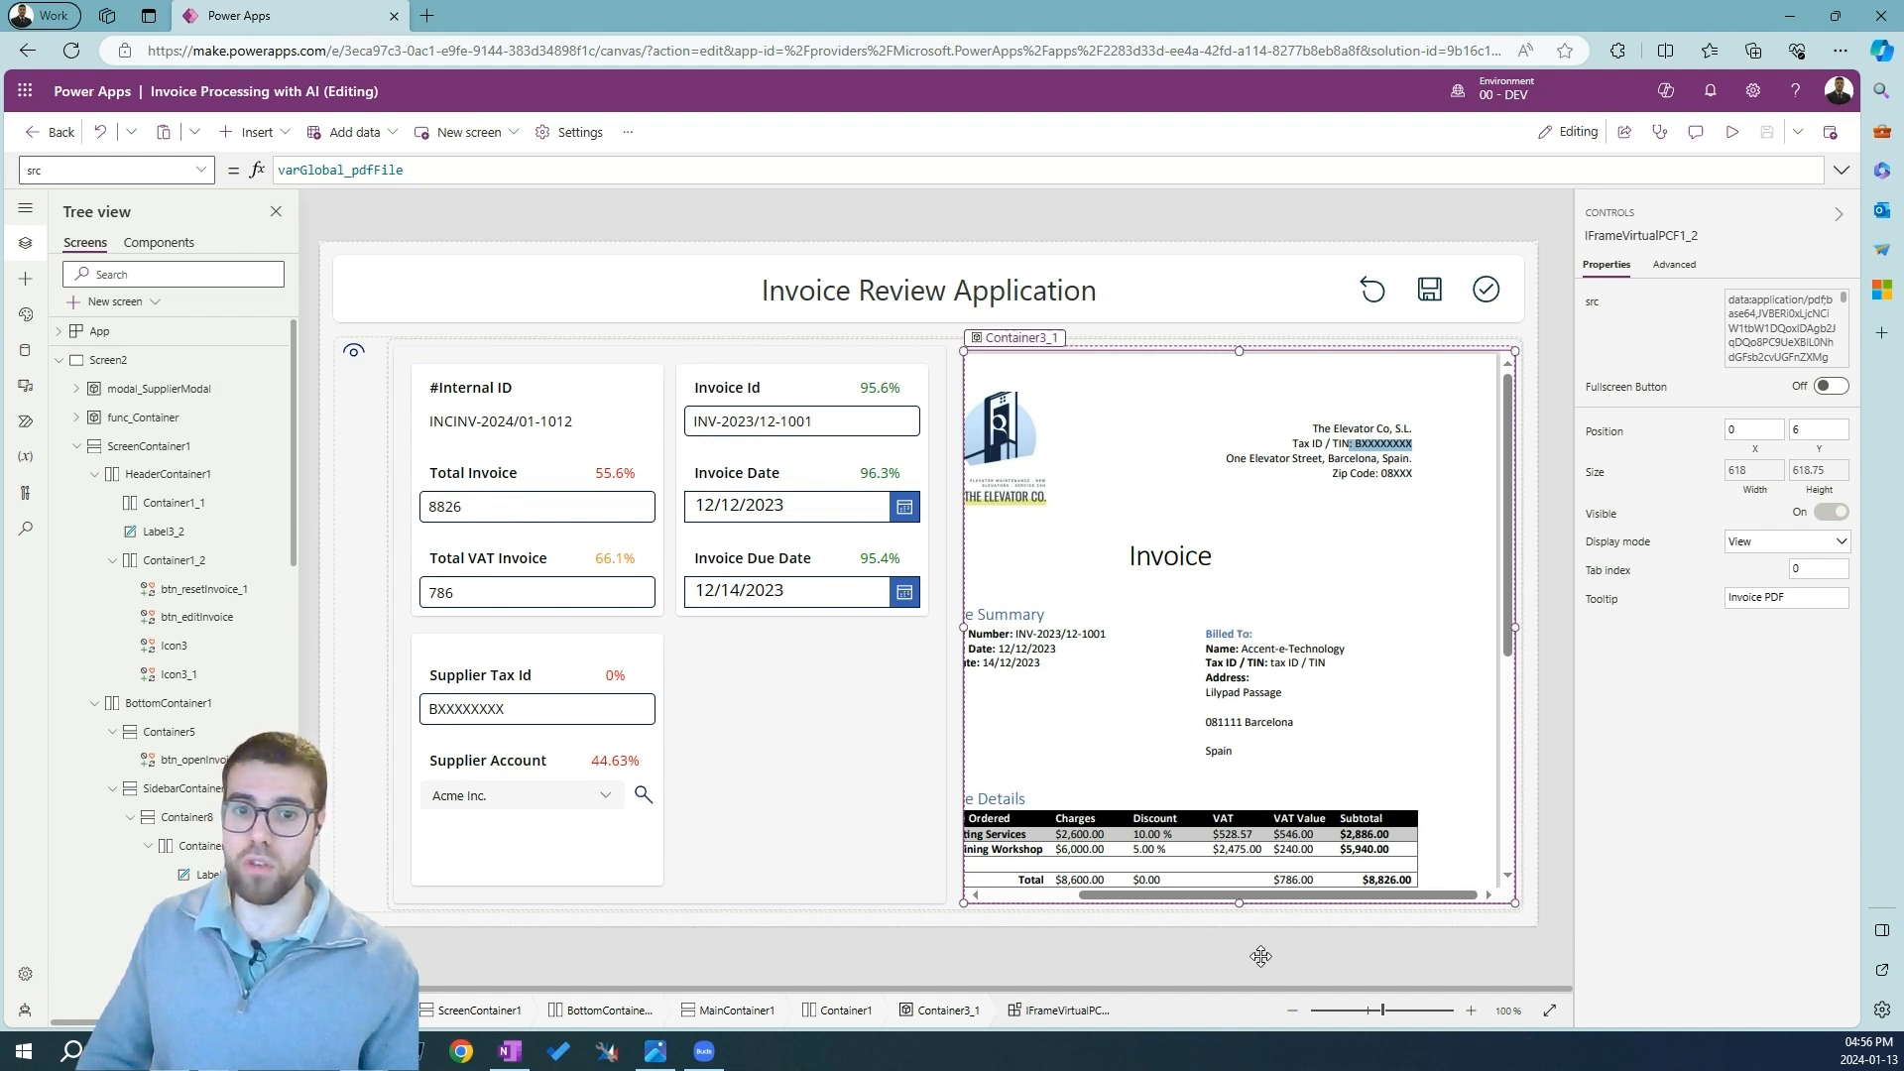
pyautogui.click(253, 132)
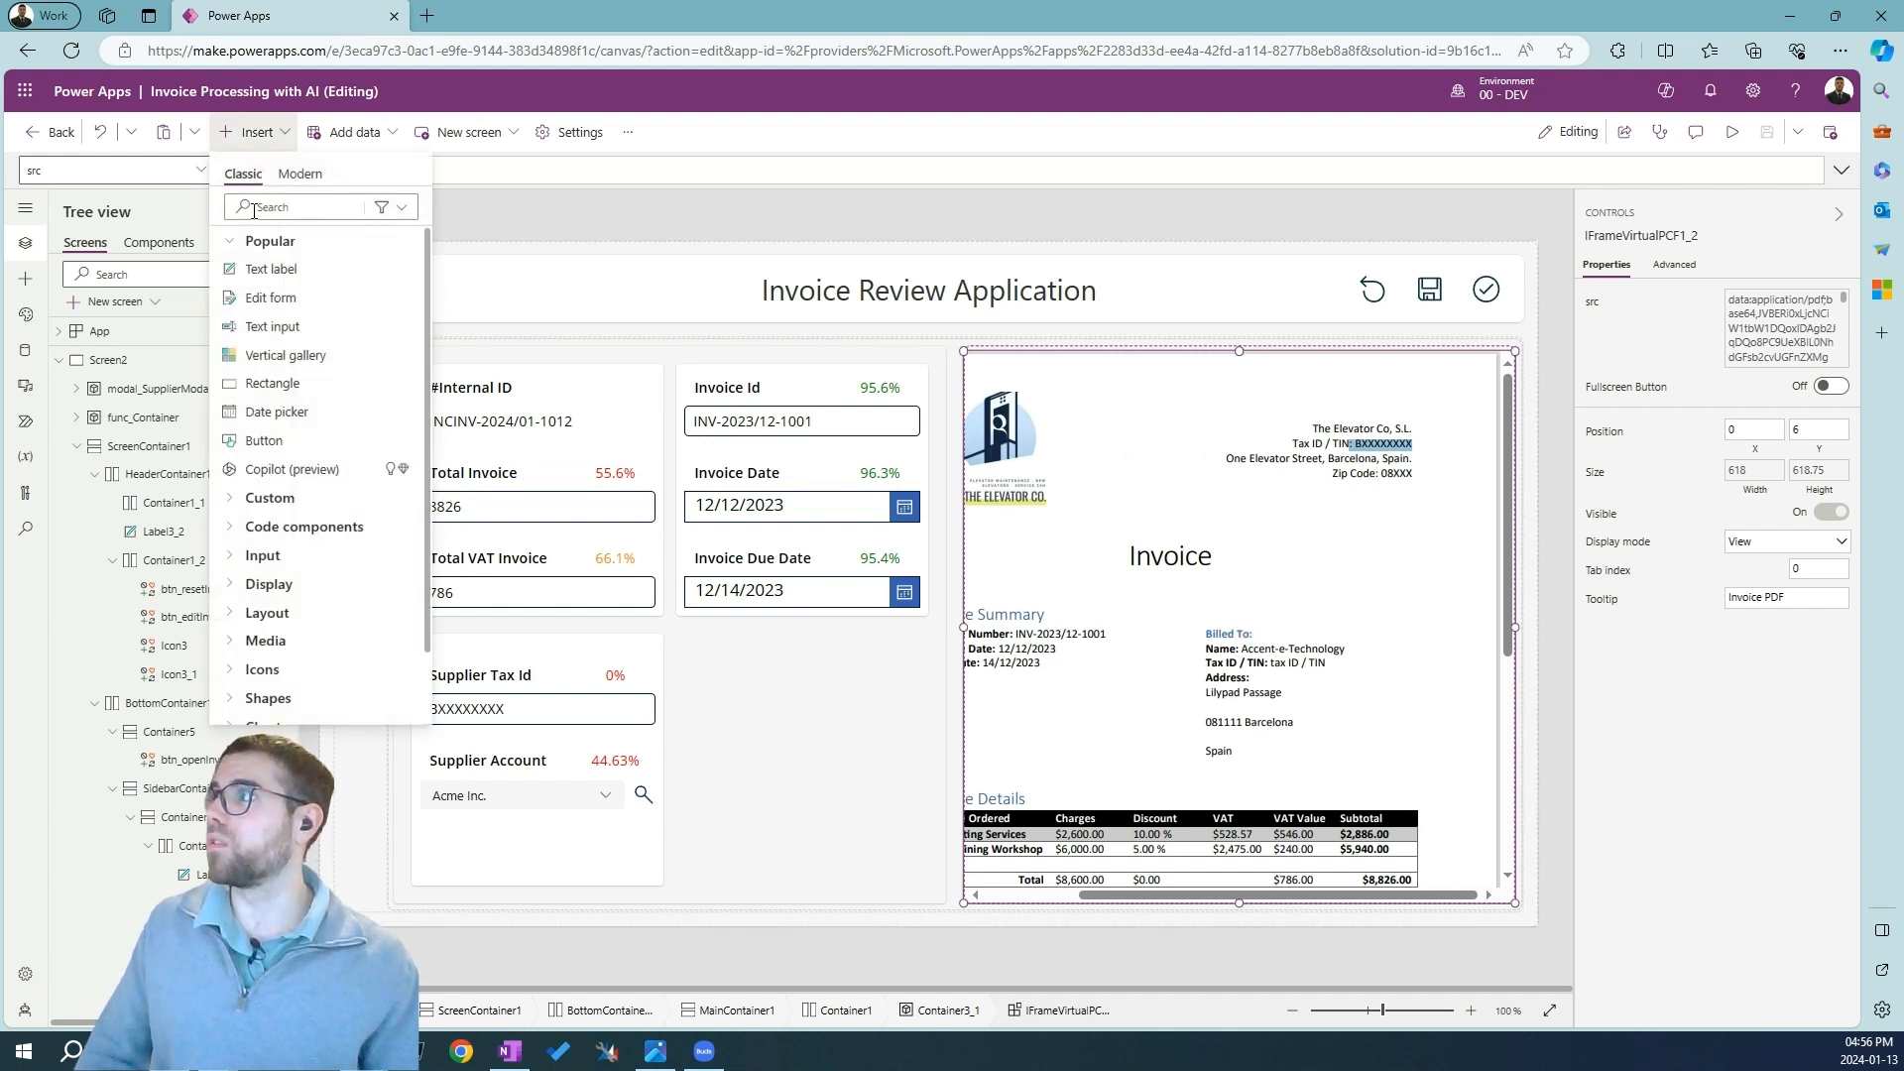
pyautogui.click(263, 210)
pyautogui.write('pdf')
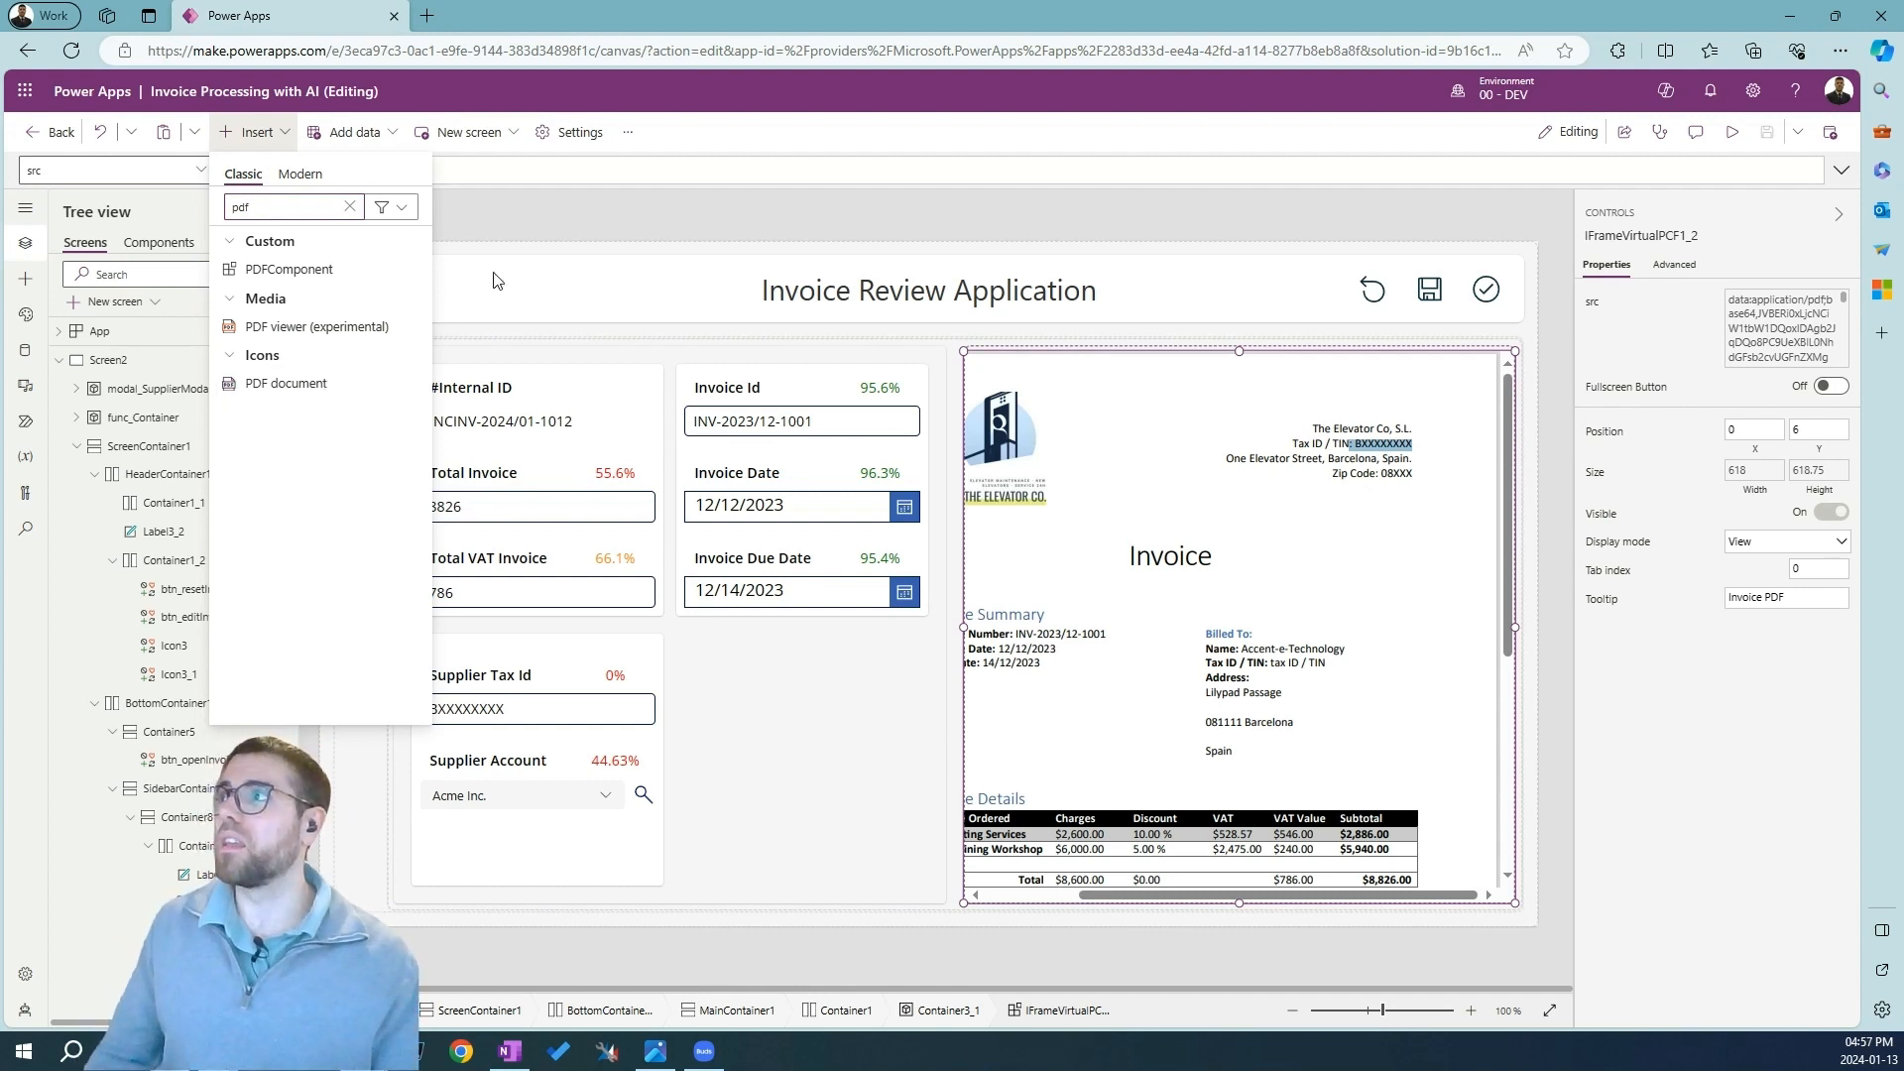
pyautogui.click(510, 238)
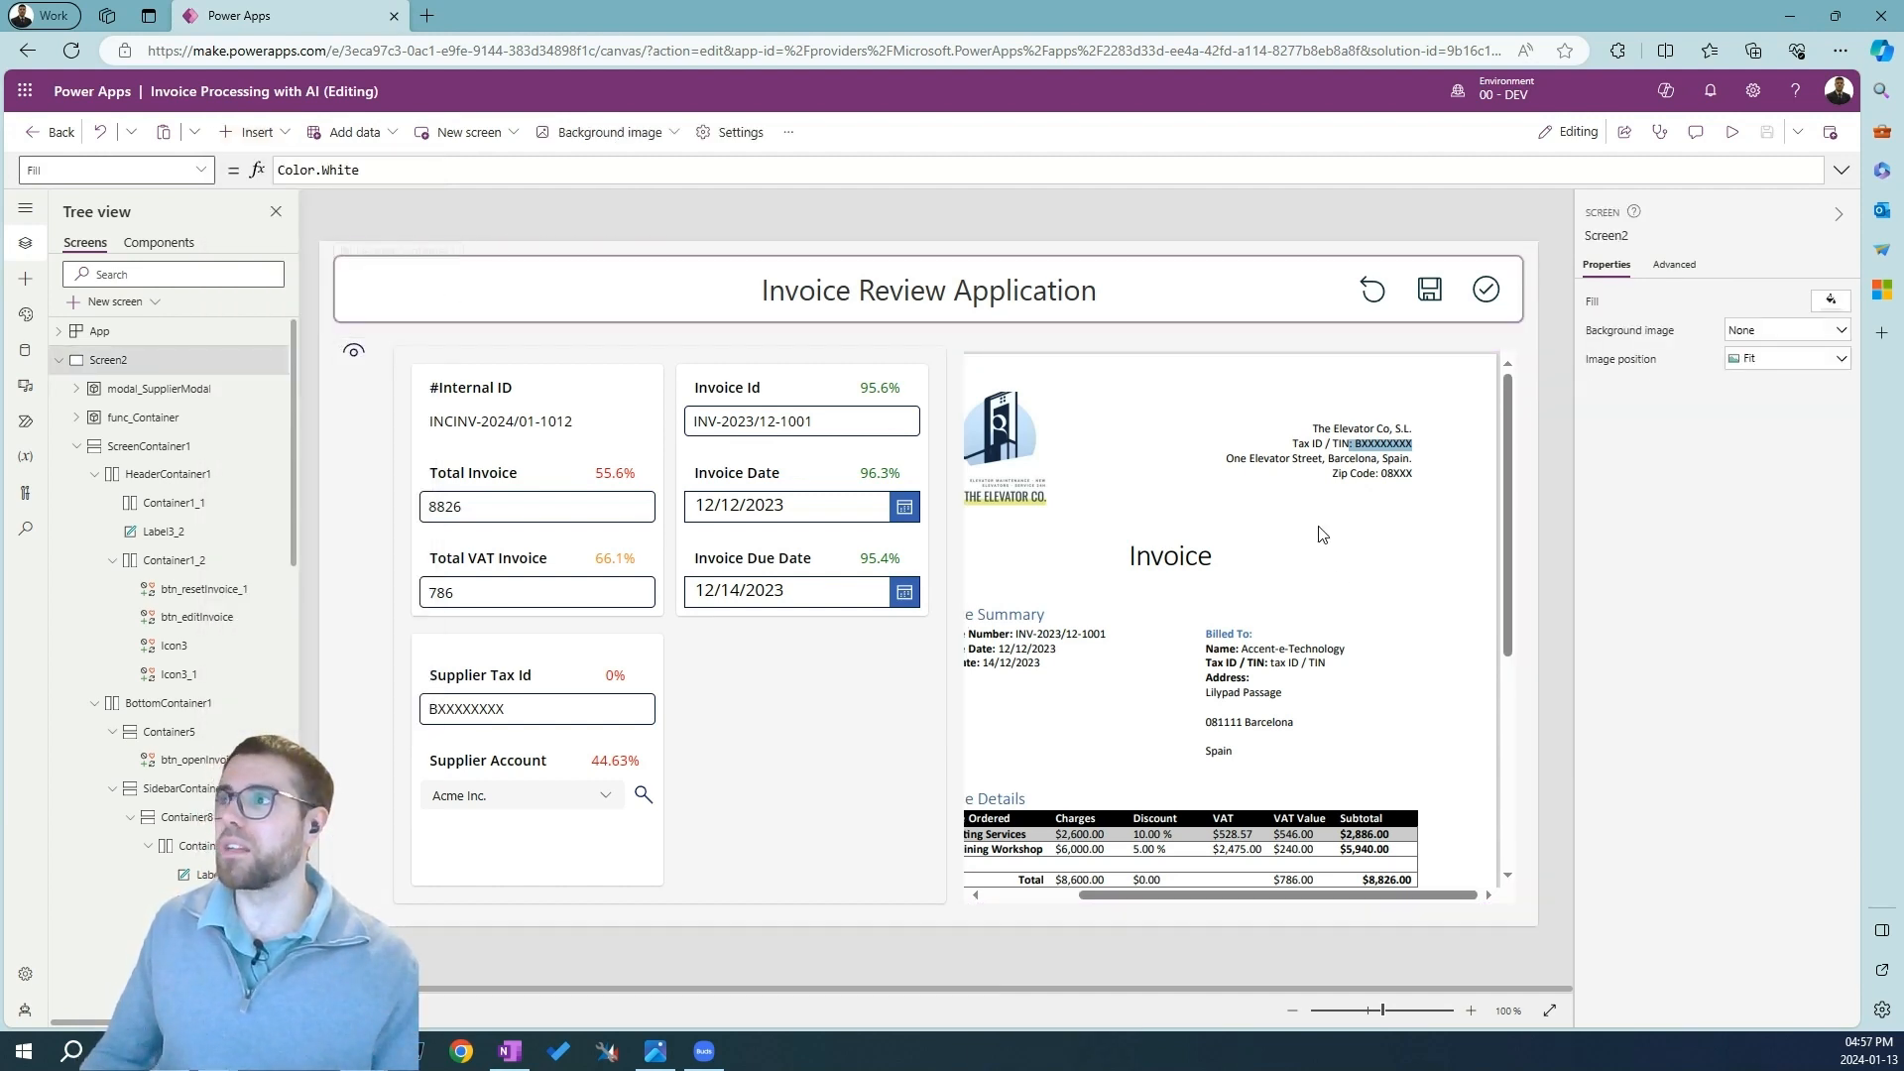
pyautogui.click(1185, 555)
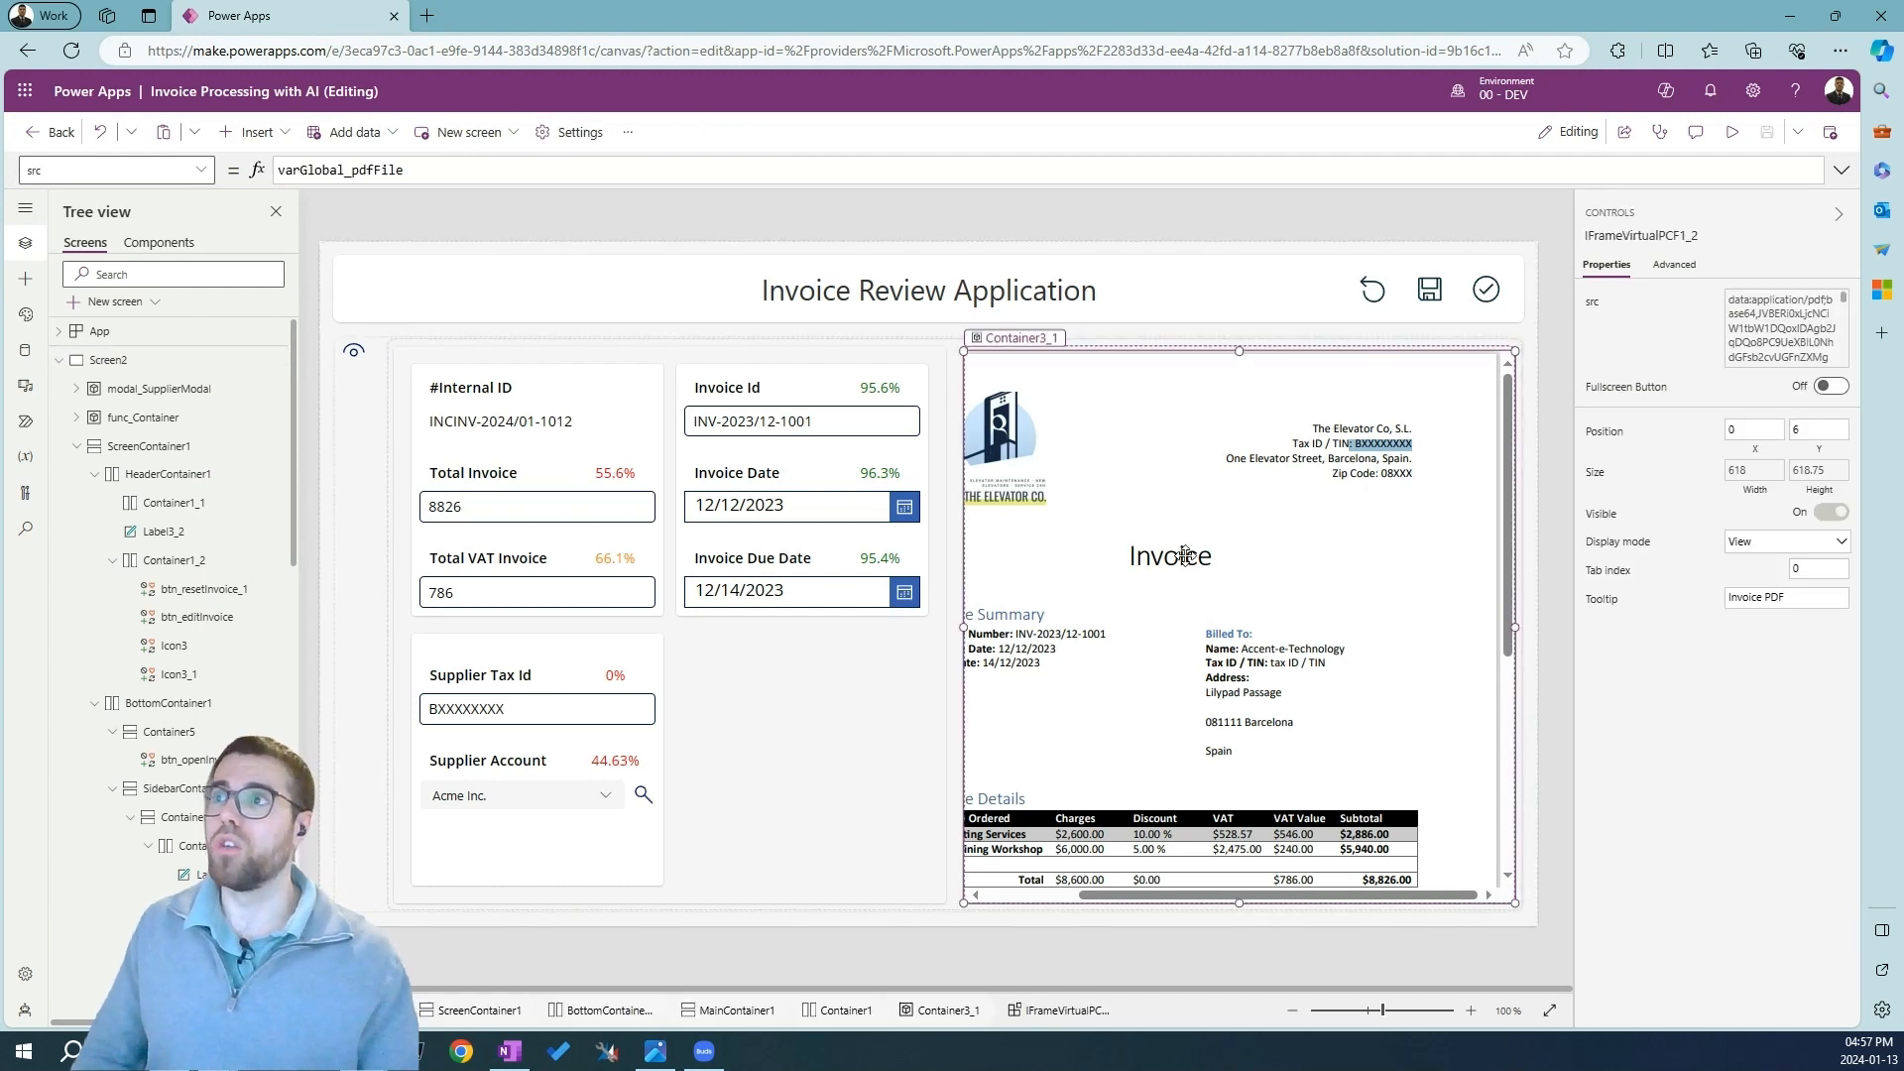
pyautogui.moveTo(1585, 222); pyautogui.dragTo(1732, 258)
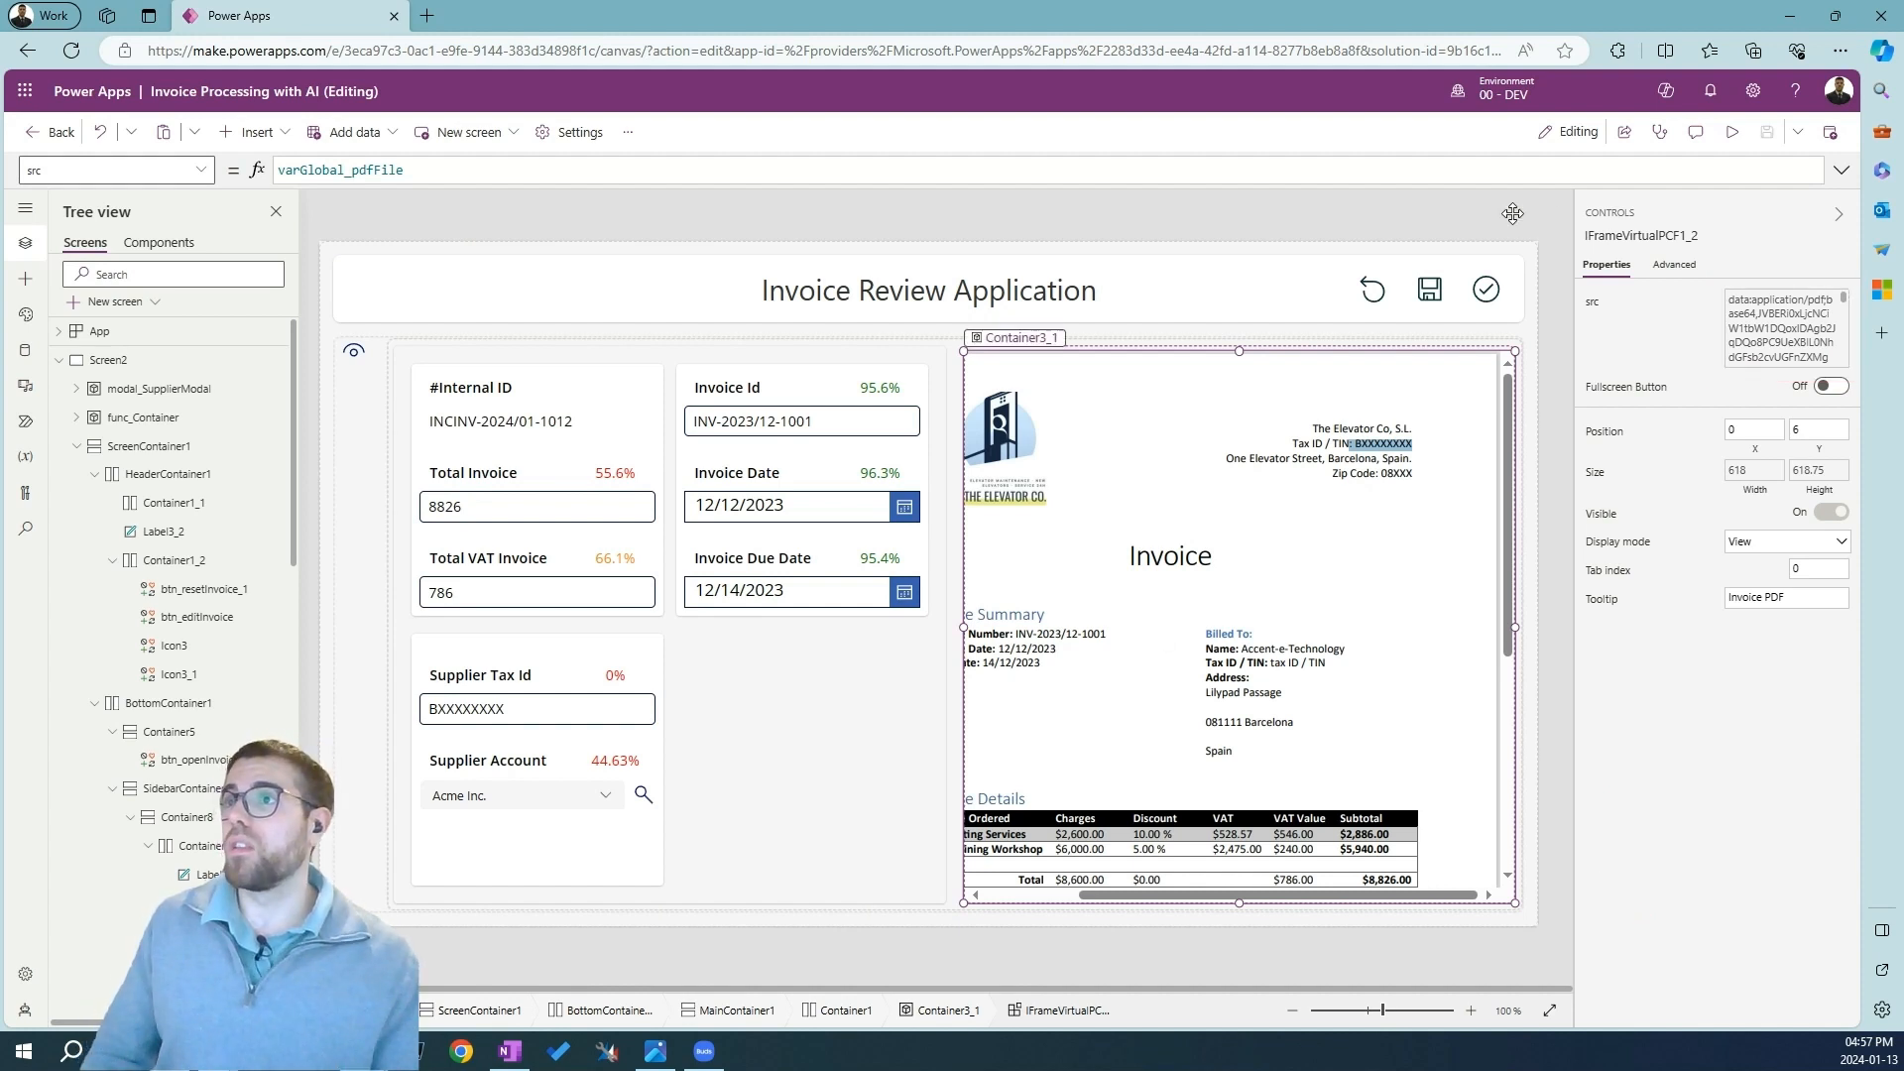
# Run the app preview and examine the invoice PDF by zooming and moving through the document in the viewer
pyautogui.click(1732, 134)
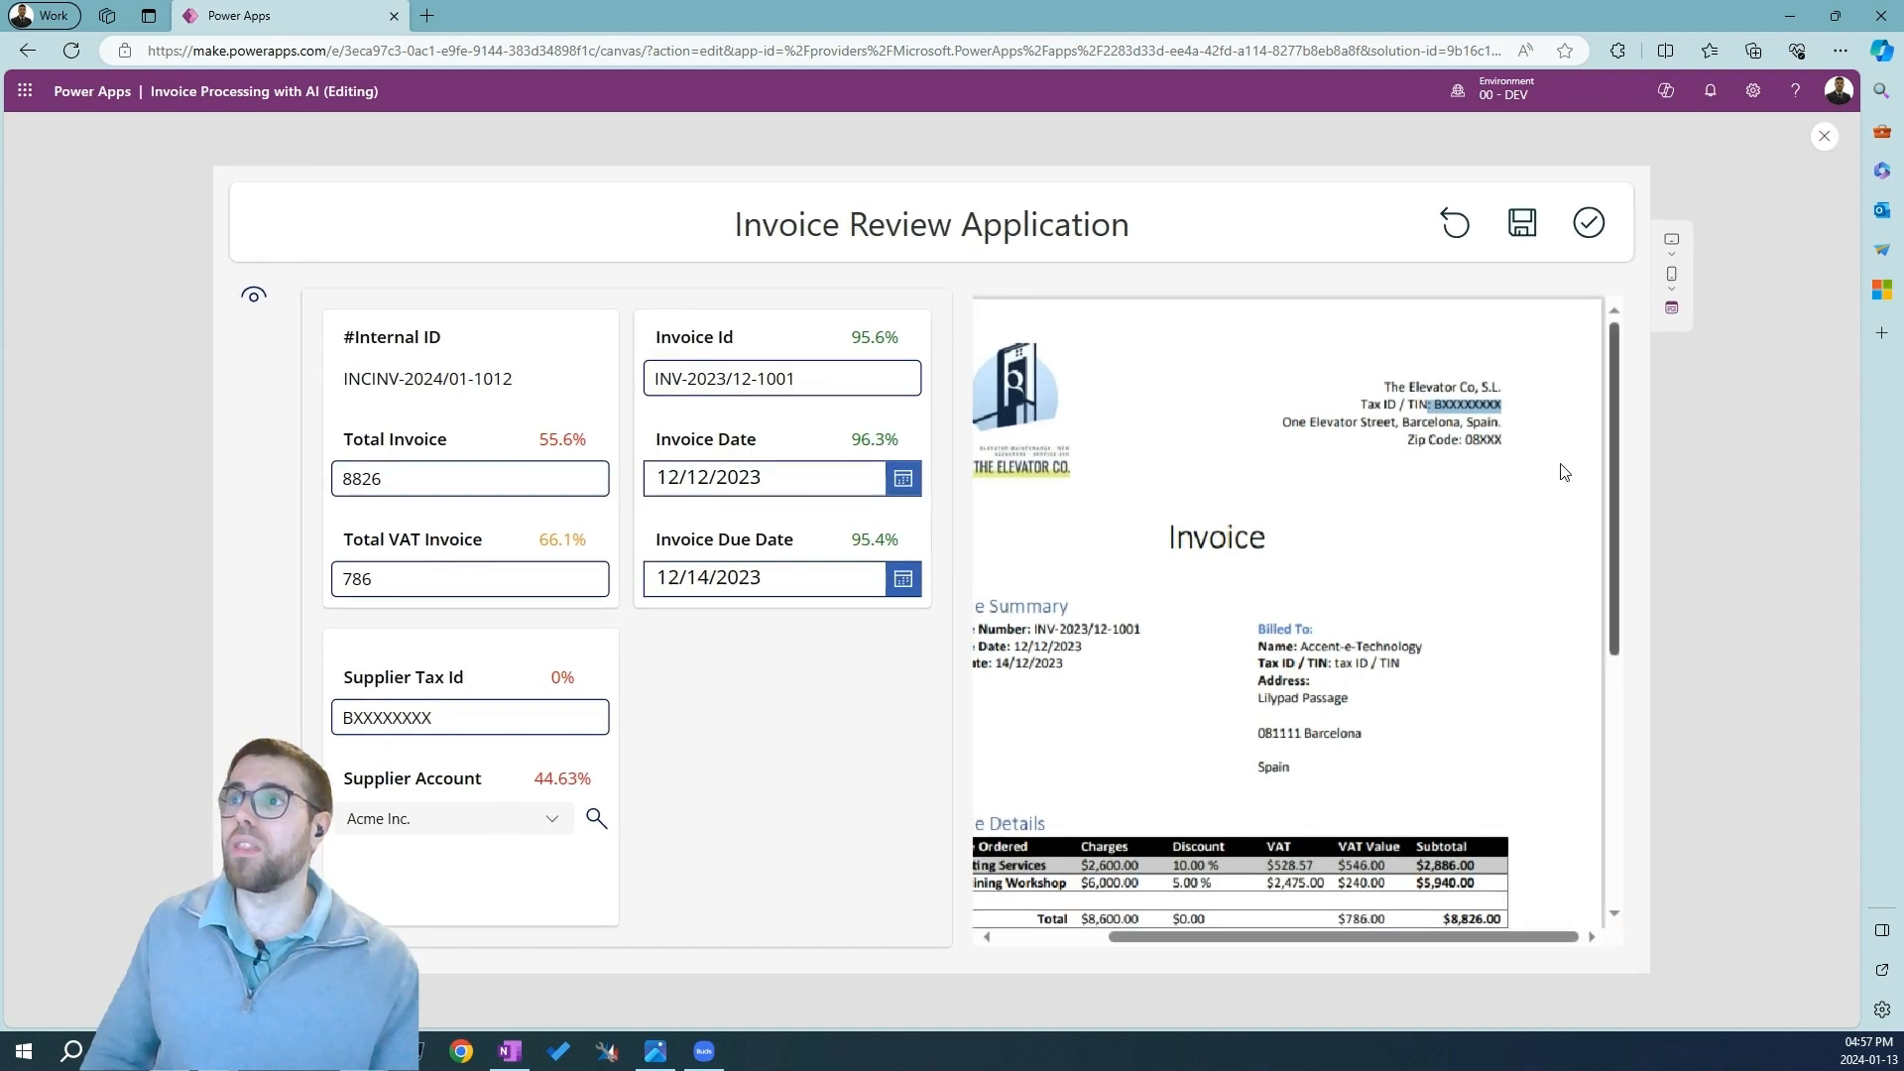
pyautogui.scroll(5, 1280, 694)
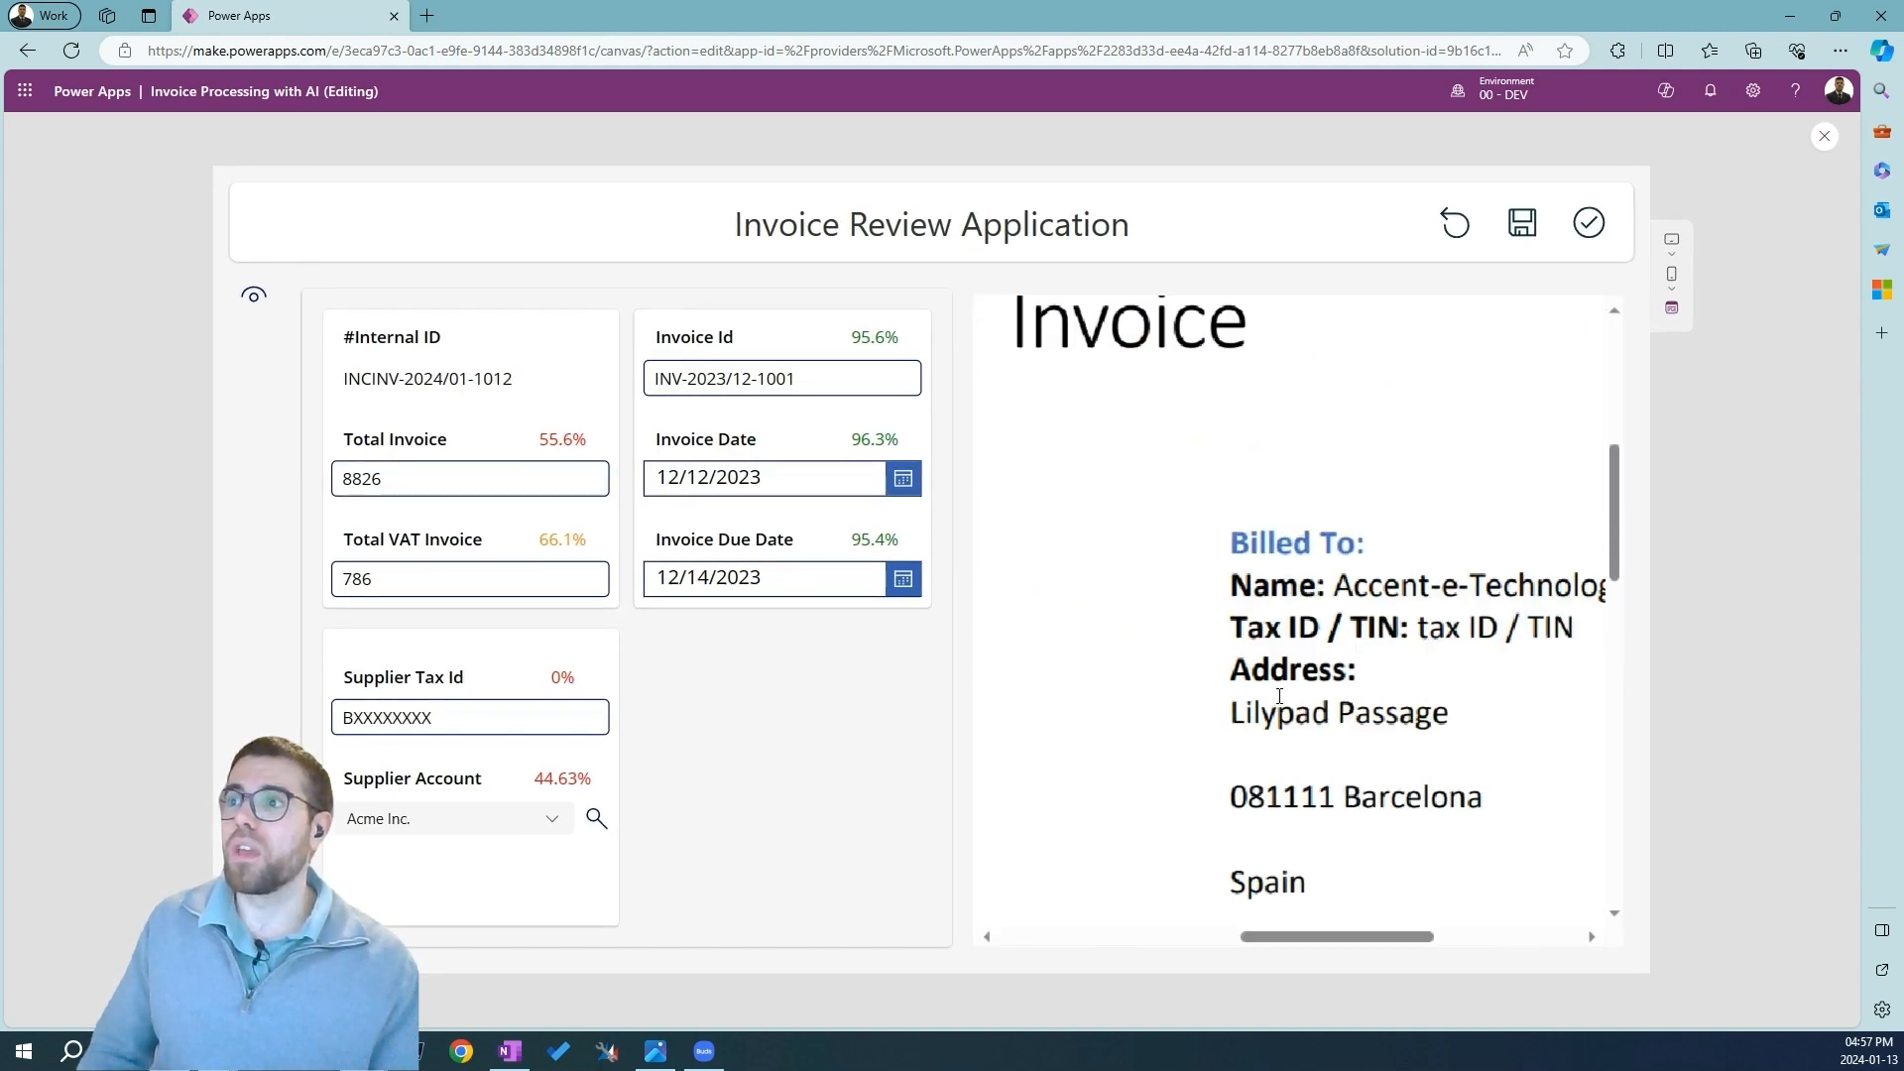
pyautogui.scroll(-5, 1279, 694)
pyautogui.scroll(2, 1280, 694)
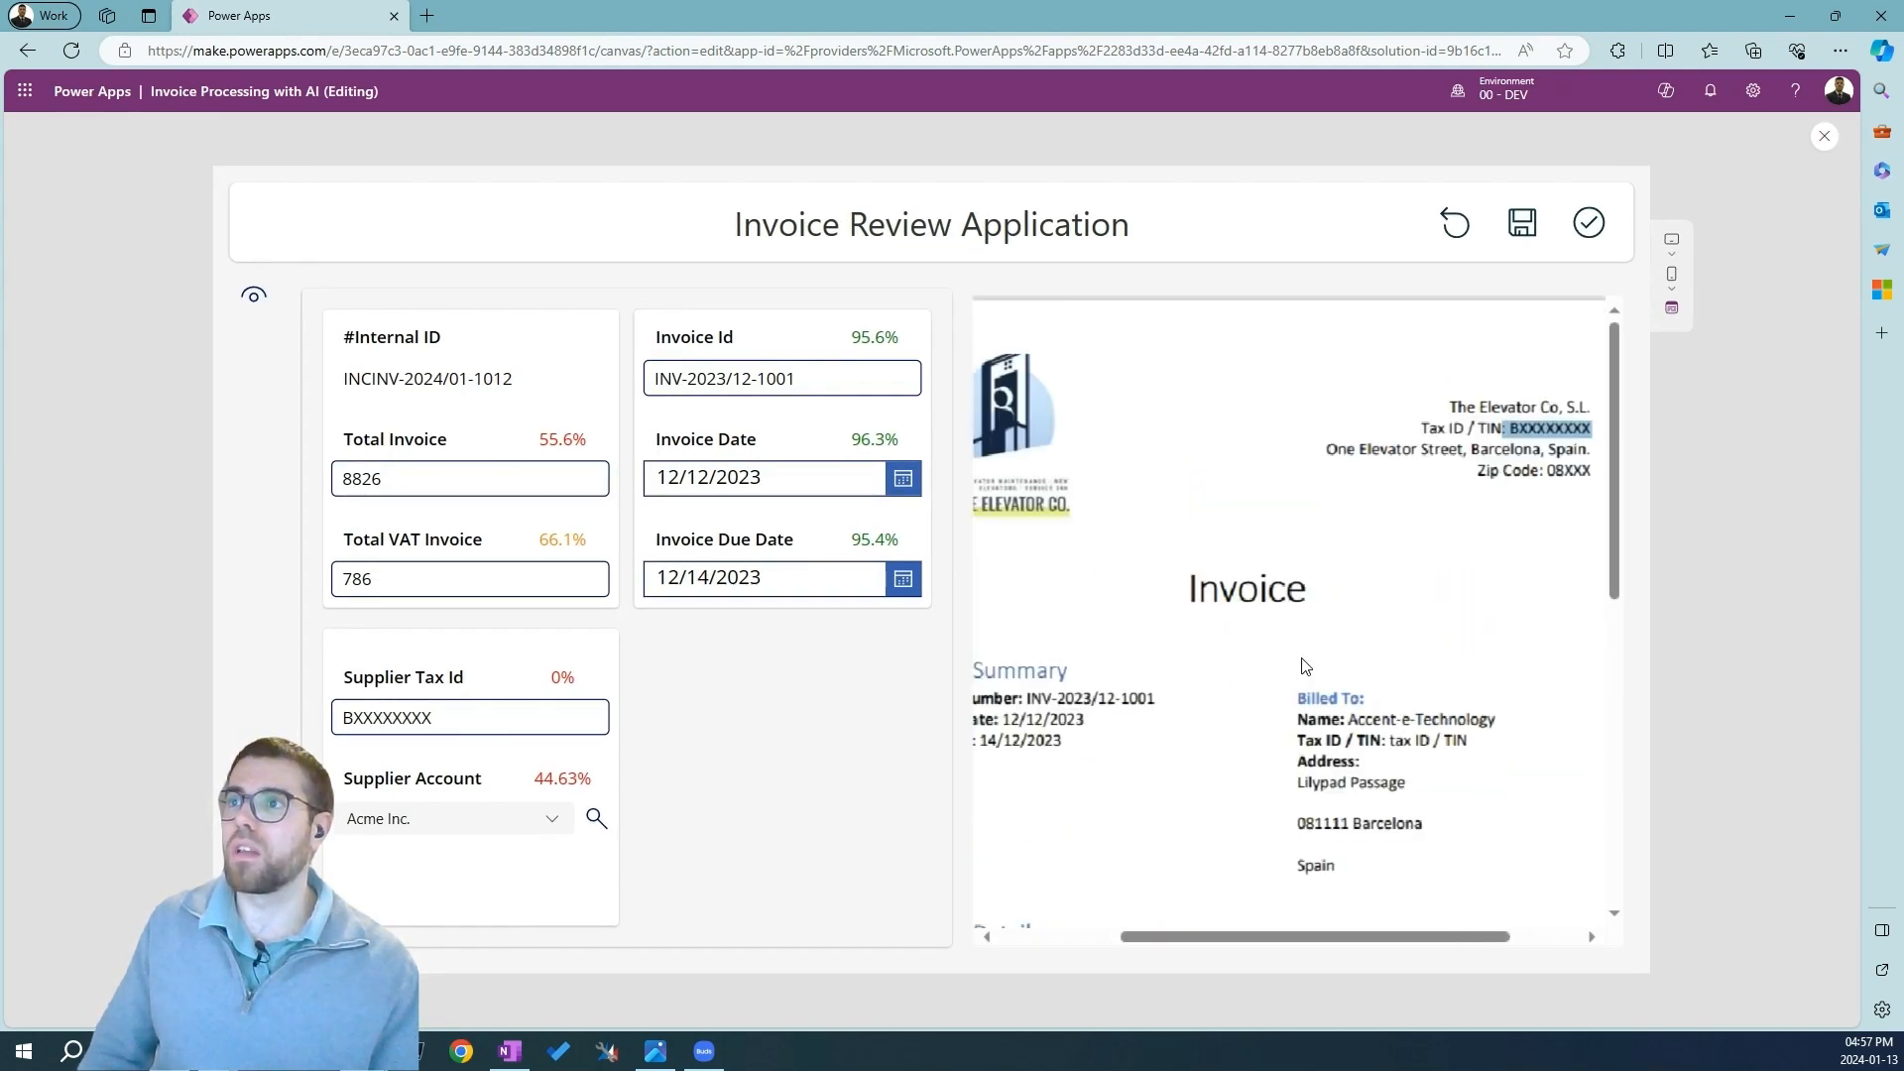
pyautogui.hscroll(-2, 1276, 693)
pyautogui.hscroll(3, 1276, 693)
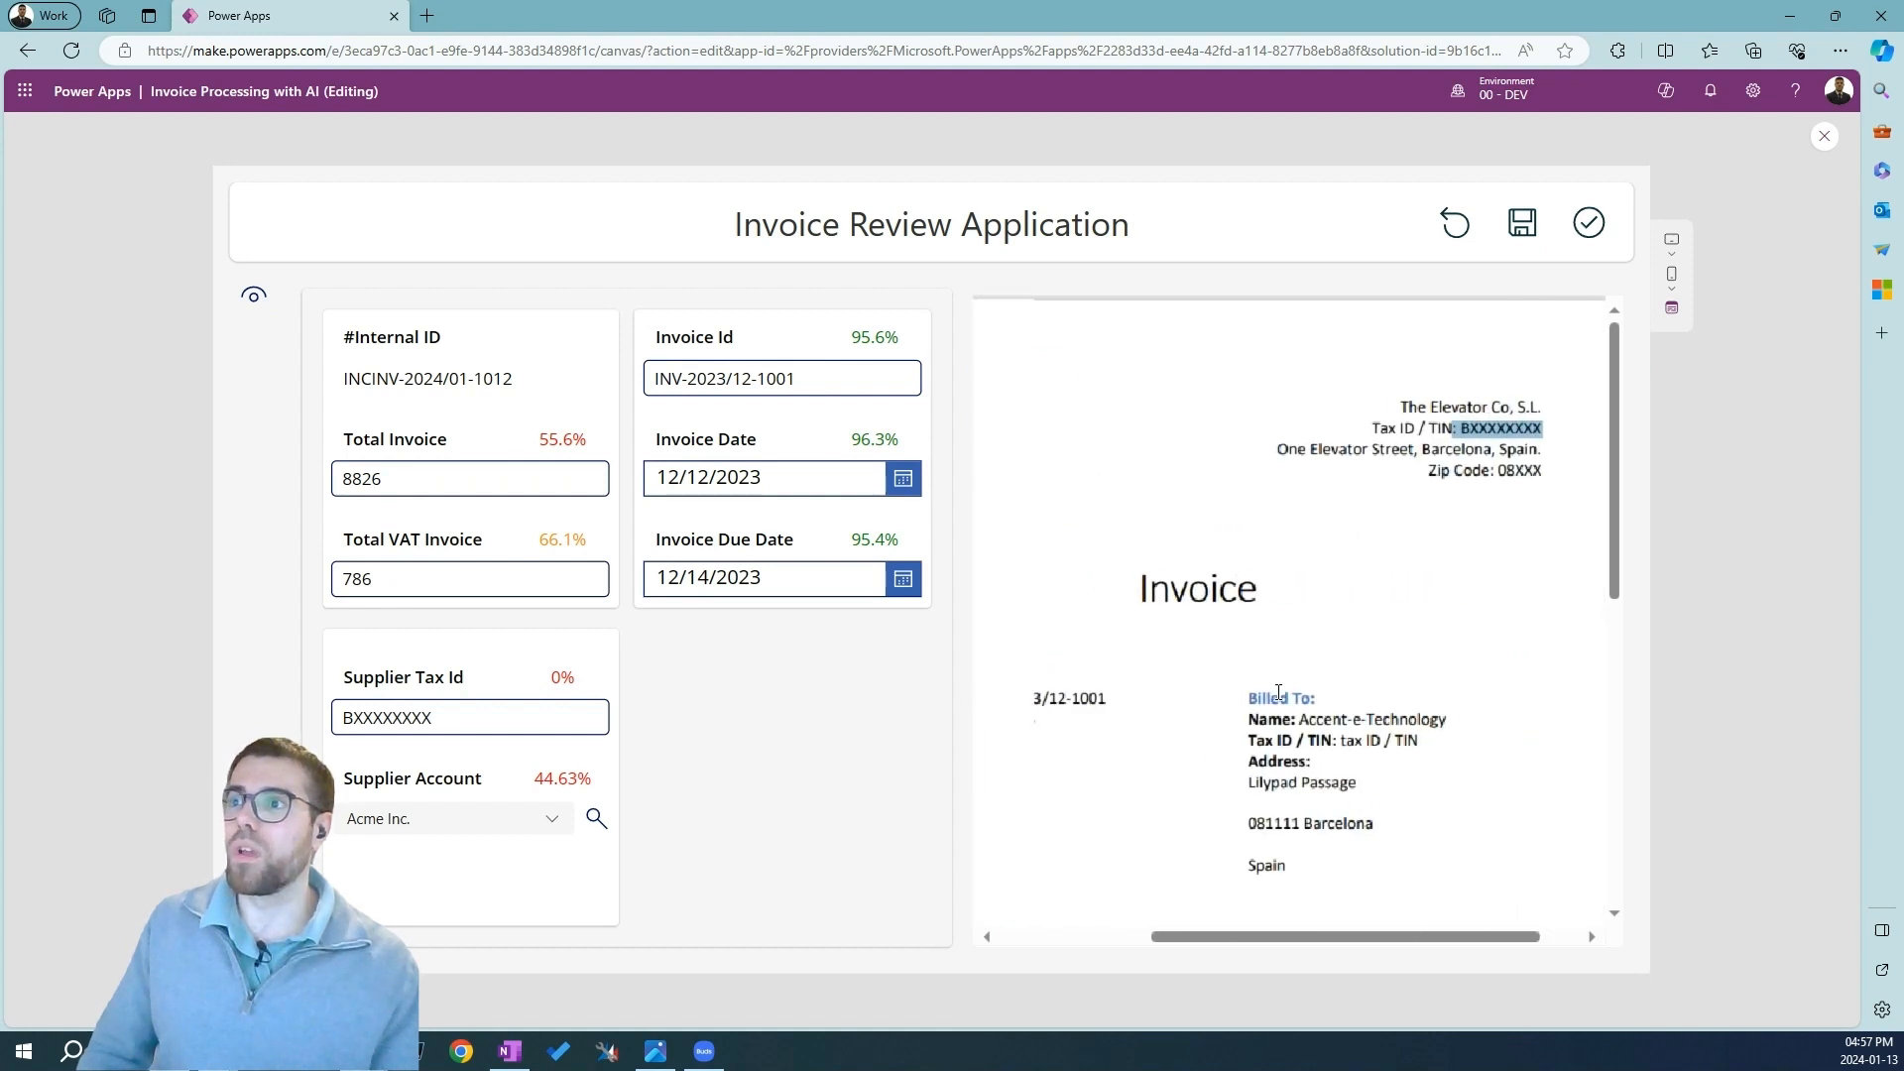
pyautogui.hscroll(-3, 1280, 685)
pyautogui.scroll(-2, 1279, 663)
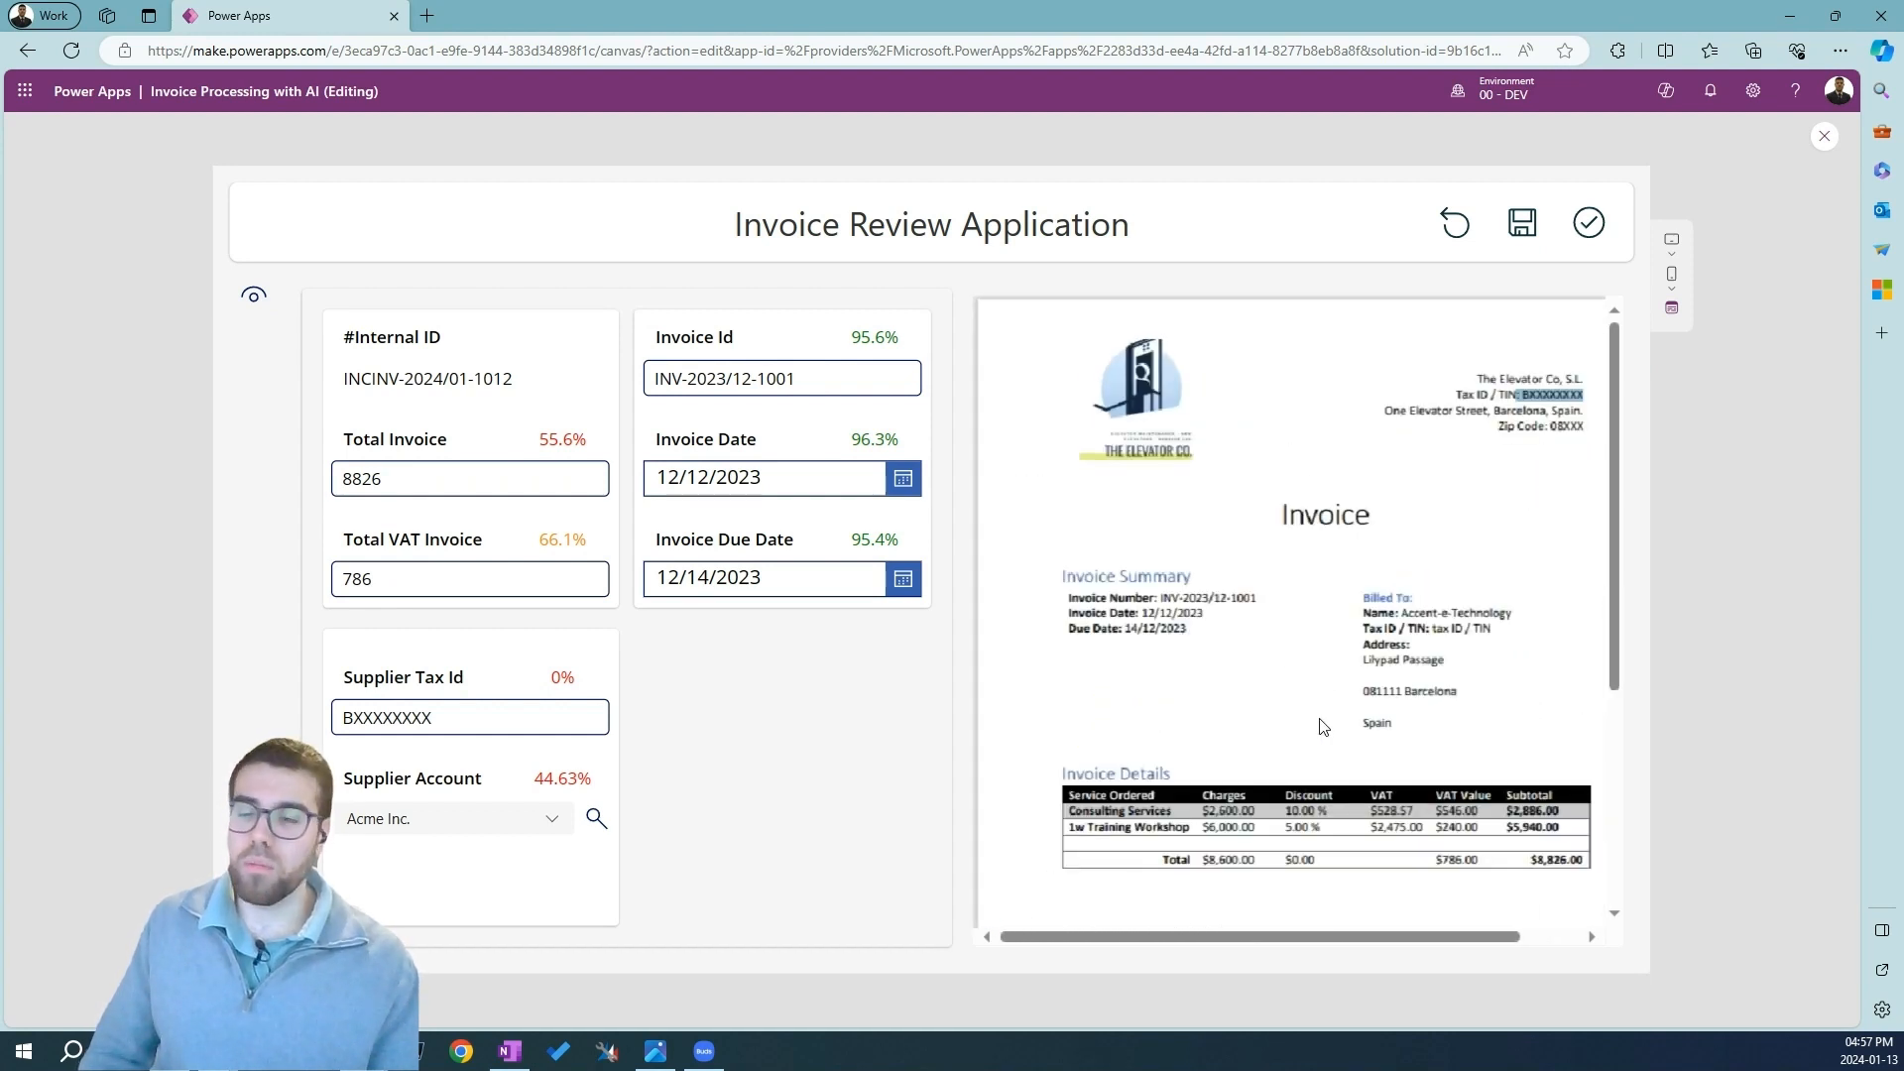
pyautogui.scroll(-3, 1309, 757)
pyautogui.scroll(3, 1297, 842)
pyautogui.scroll(-4, 1289, 708)
pyautogui.scroll(4, 1288, 754)
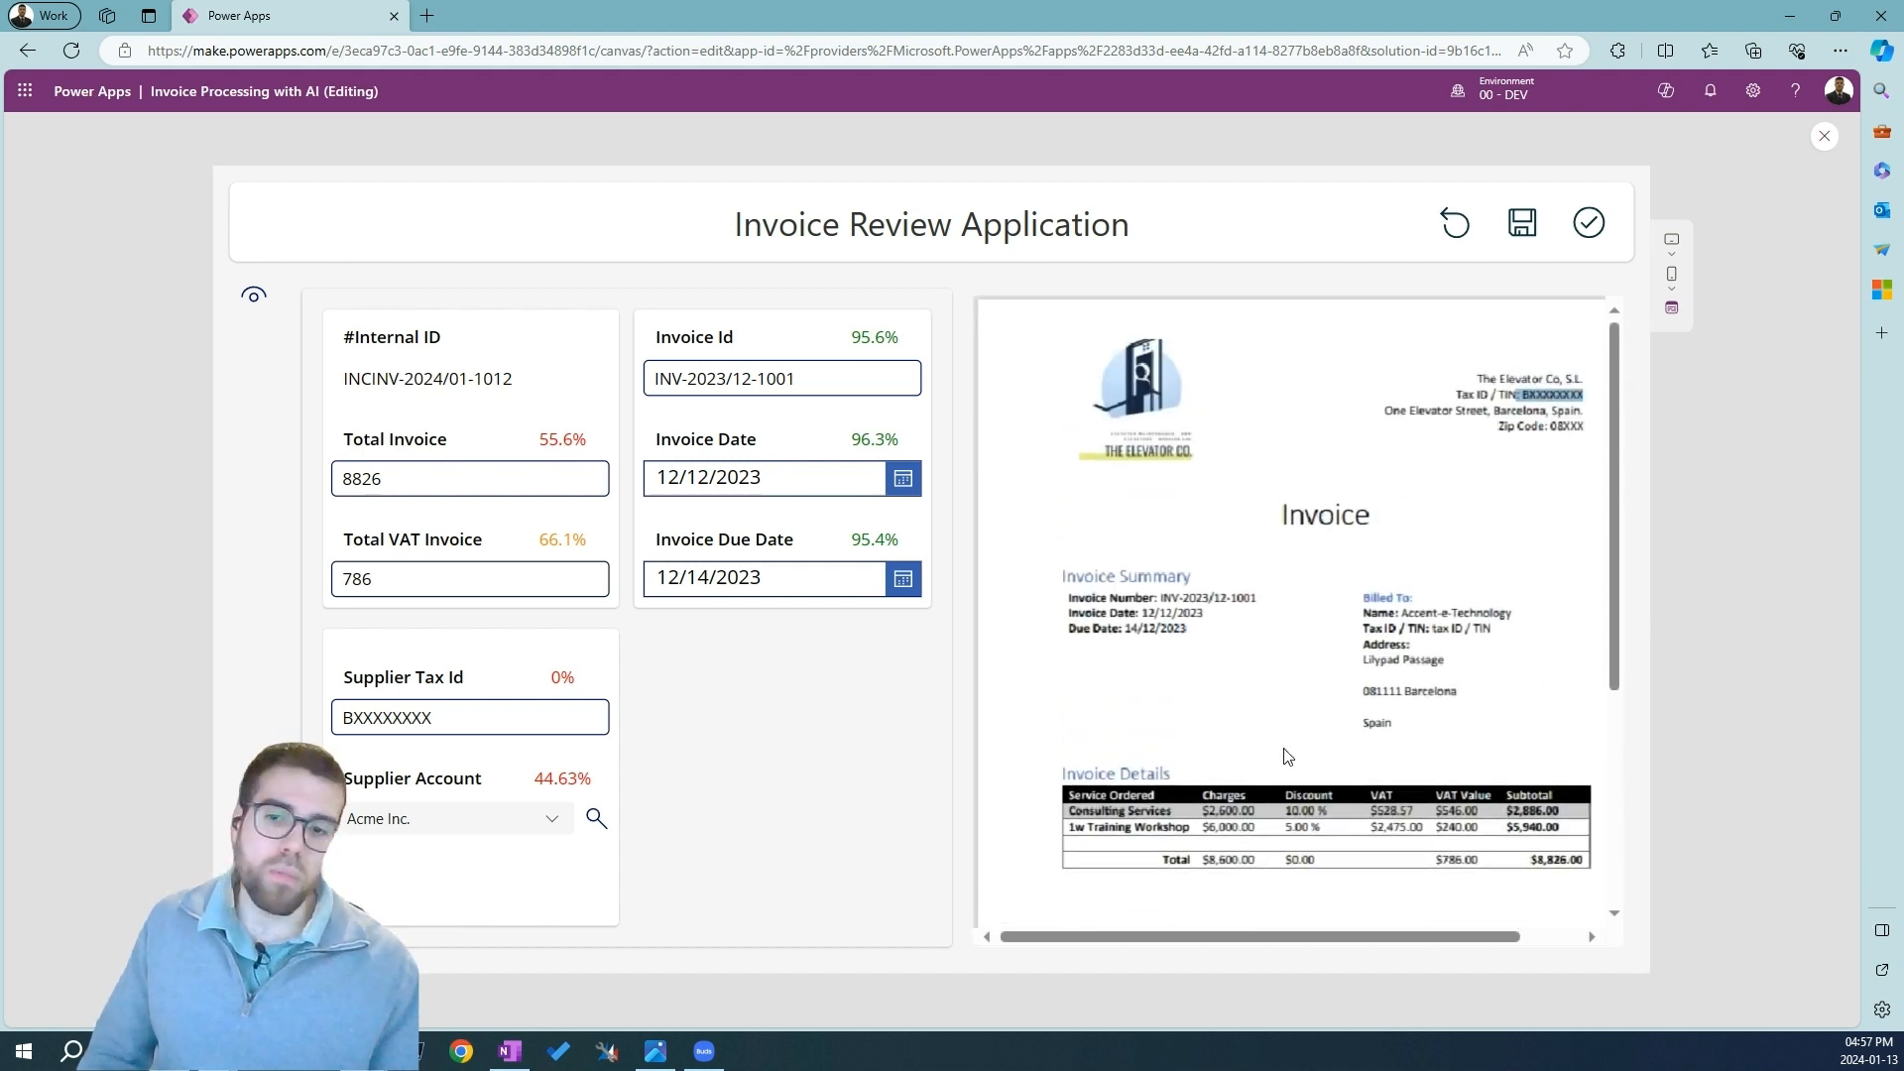